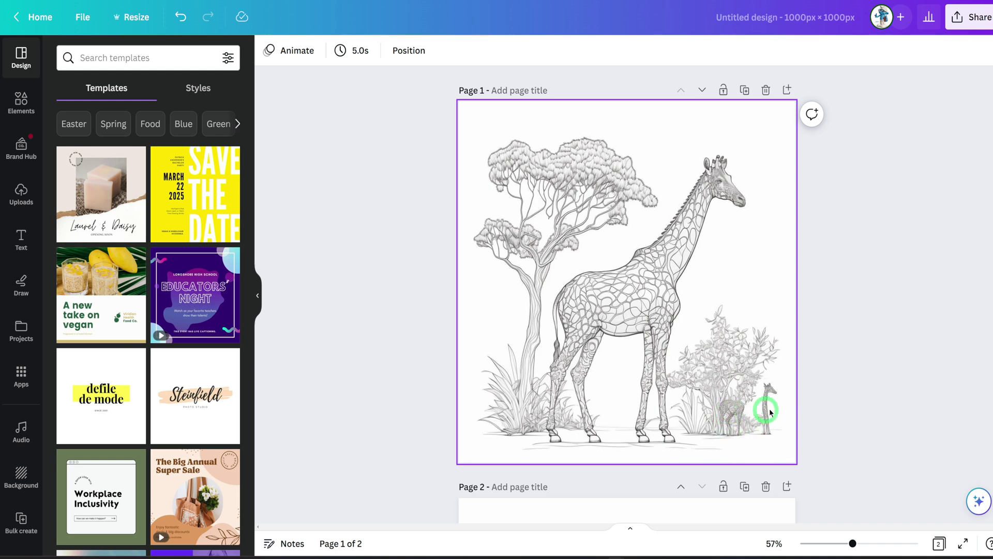
- Remove the two small background giraffes beside the bush from the page 1 image using Magic Eraser with brush size 35
left_click(759, 274)
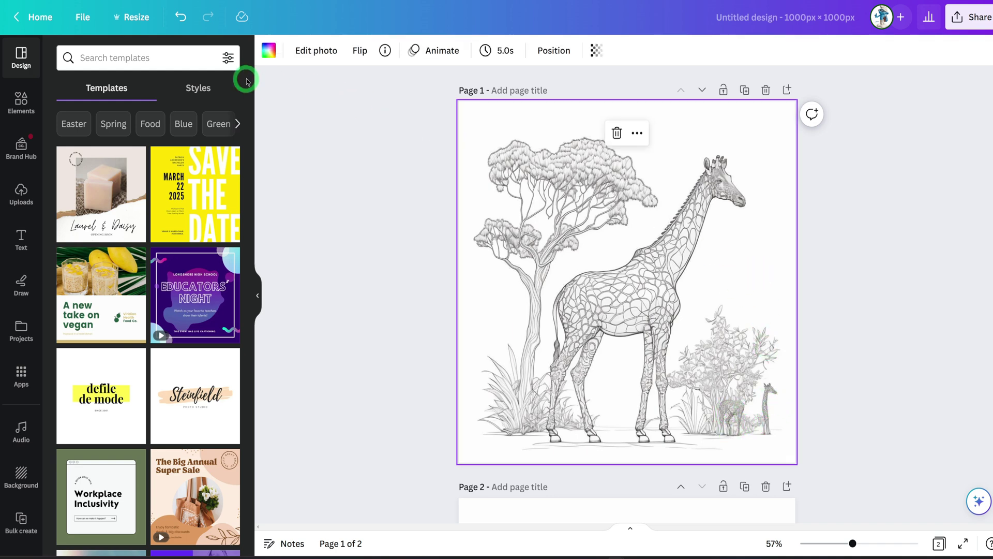
left_click(317, 54)
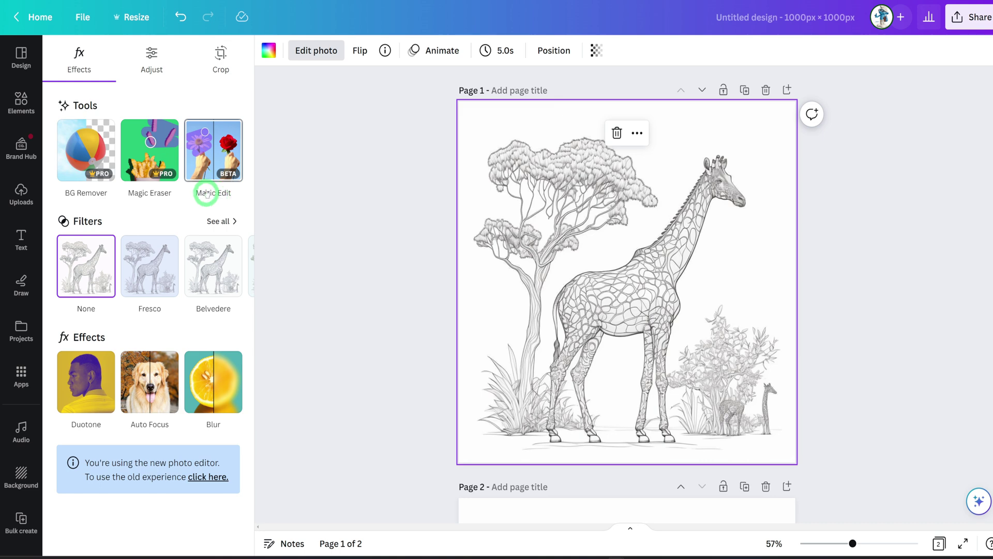
left_click(144, 156)
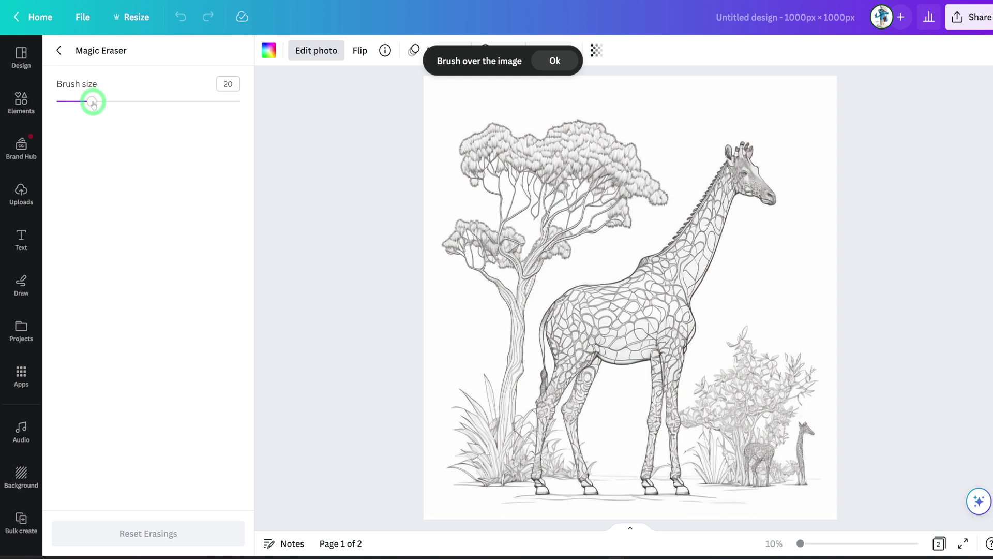
left_click_drag(92, 103, 120, 107)
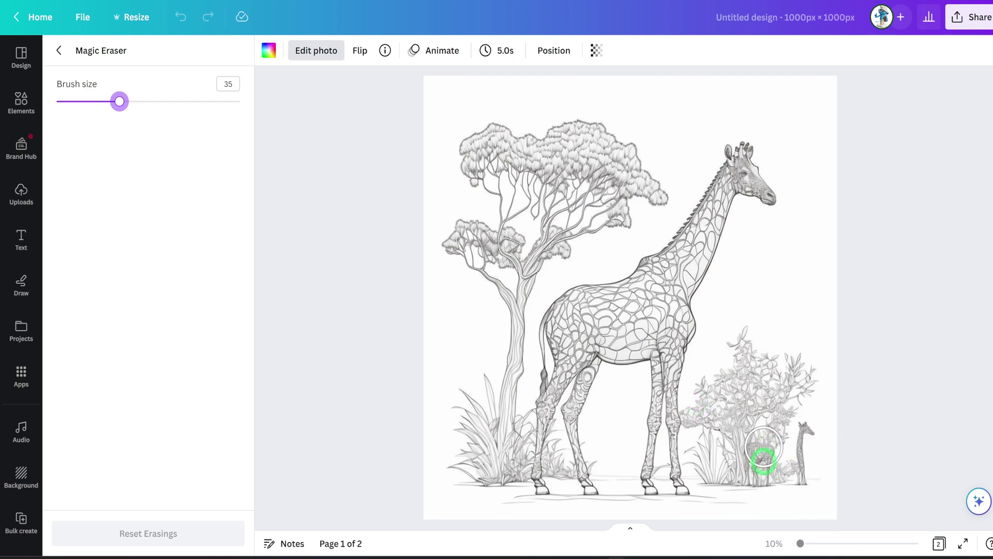
left_click(760, 454)
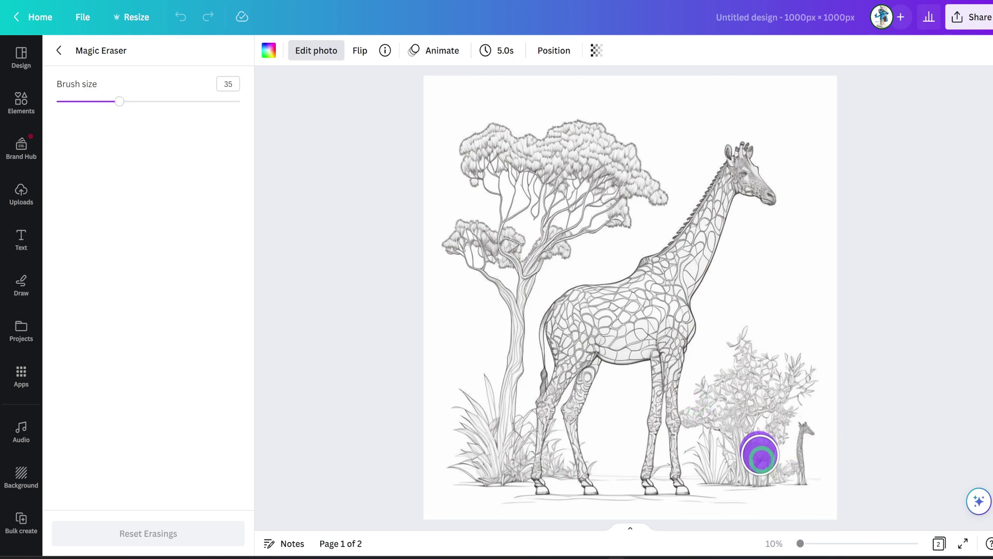
left_click_drag(760, 454, 760, 480)
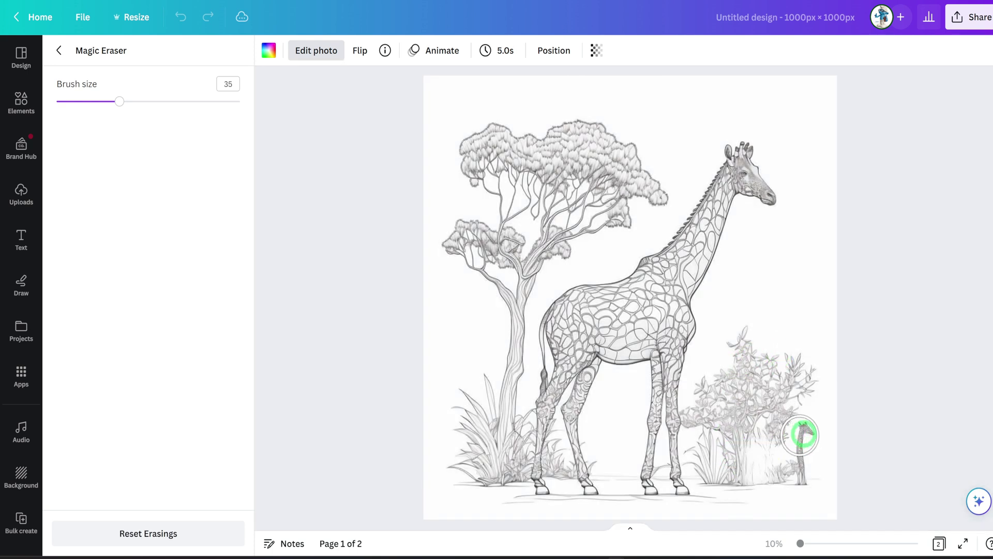
left_click_drag(804, 426, 808, 477)
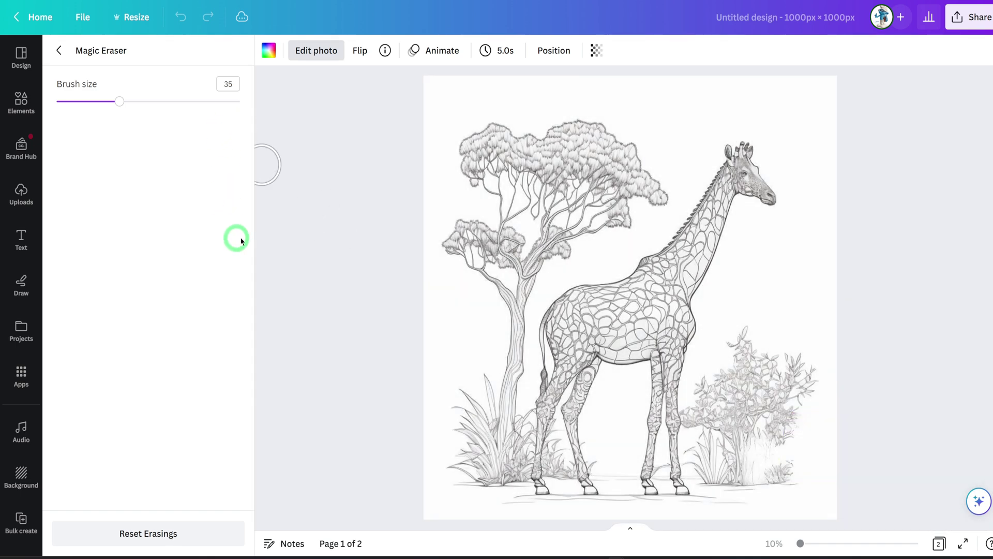
left_click(59, 51)
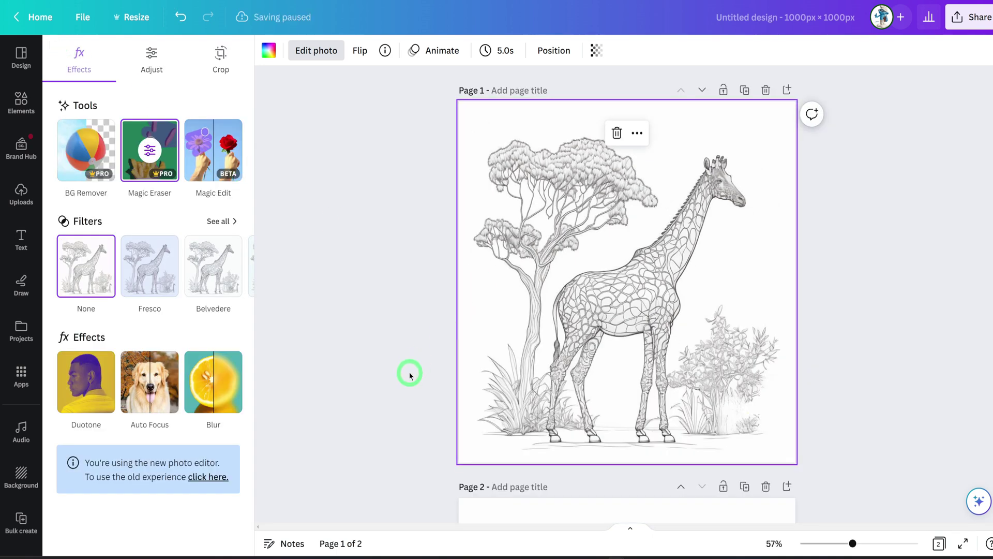
left_click(394, 348)
- Mark the two small background giraffes in the page 2 image for Magic Edit using brush size 26
scroll(887, 310, "down", 2)
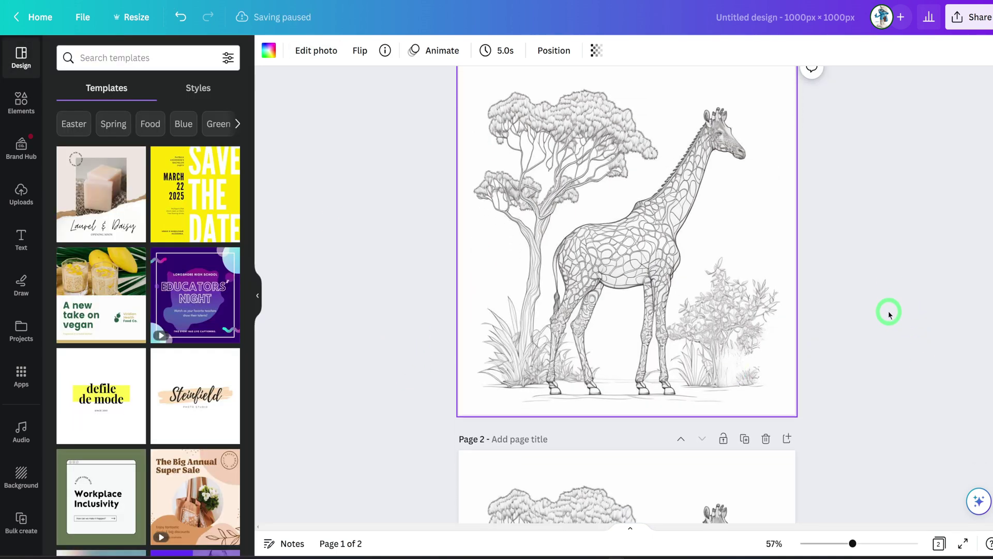
scroll(892, 312, "up", 2)
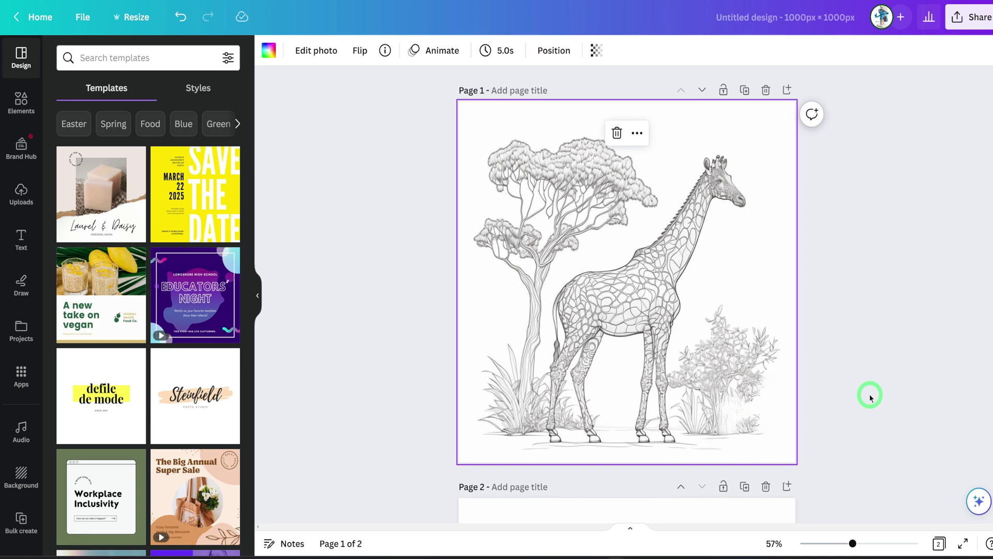
scroll(870, 397, "down", 5)
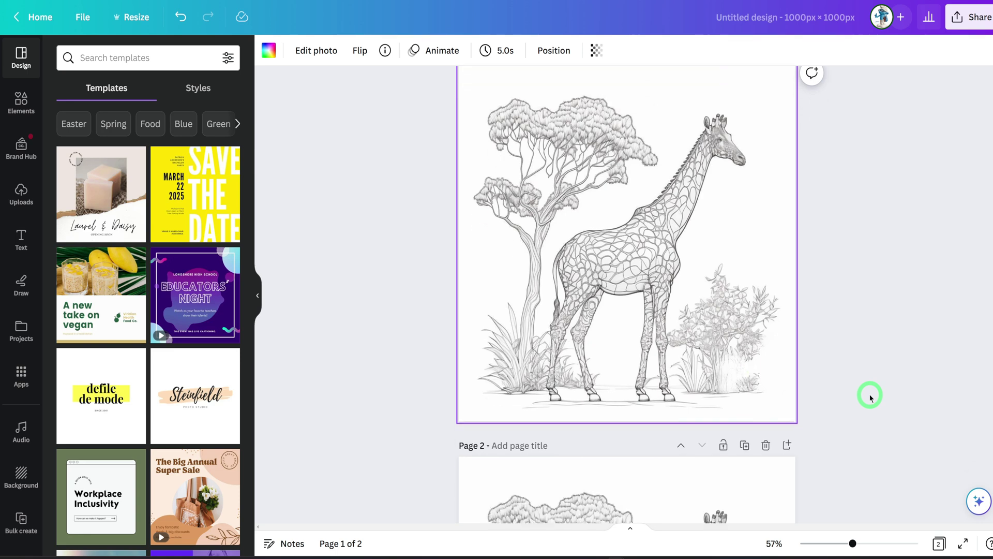
scroll(870, 396, "up", 1)
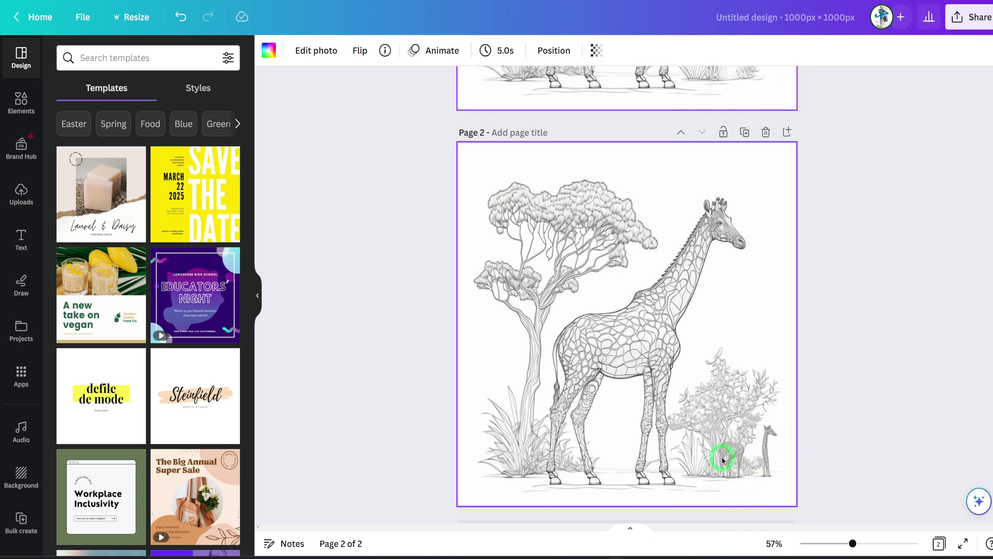
left_click(753, 311)
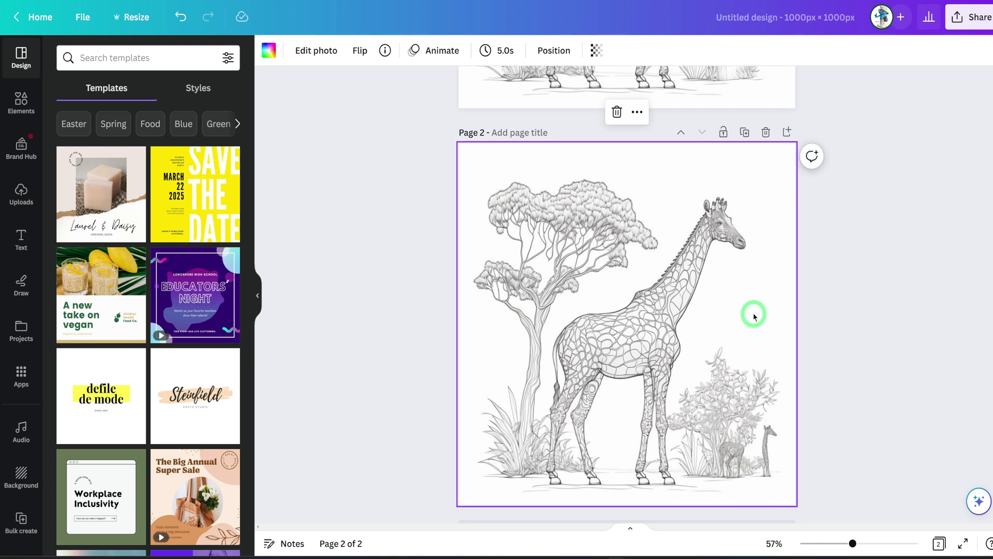
left_click(316, 50)
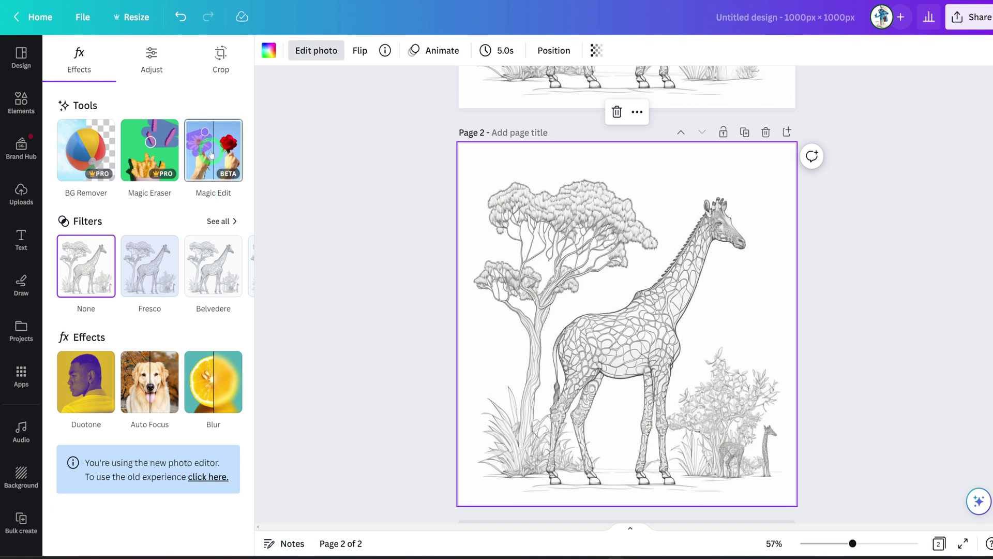
left_click(214, 160)
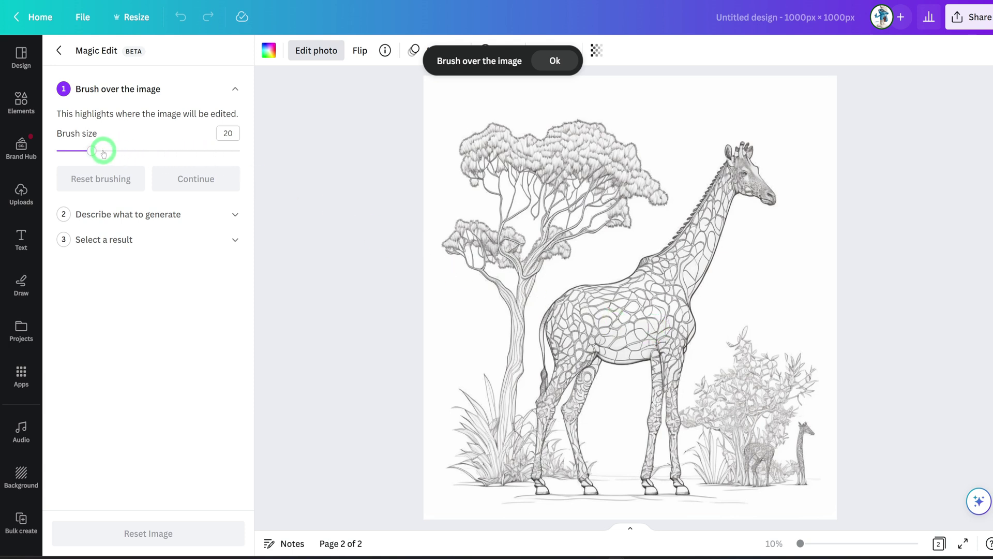
left_click_drag(93, 151, 103, 152)
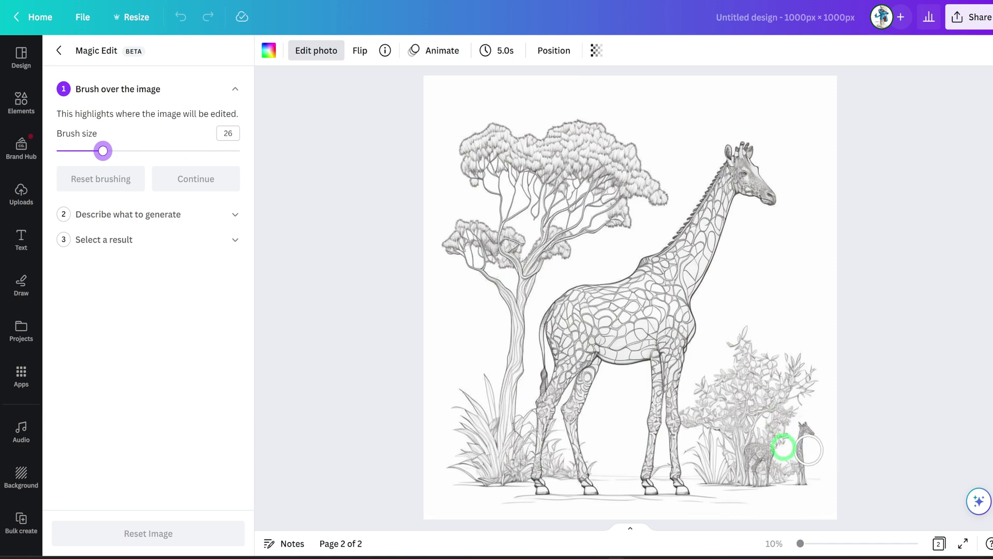
mouse_move(805, 427)
left_mouse_down()
mouse_move(804, 473)
mouse_move(776, 467)
mouse_move(748, 480)
mouse_move(751, 454)
mouse_move(783, 452)
mouse_move(804, 427)
mouse_move(803, 473)
mouse_move(772, 485)
mouse_move(815, 481)
mouse_move(760, 482)
left_mouse_up()
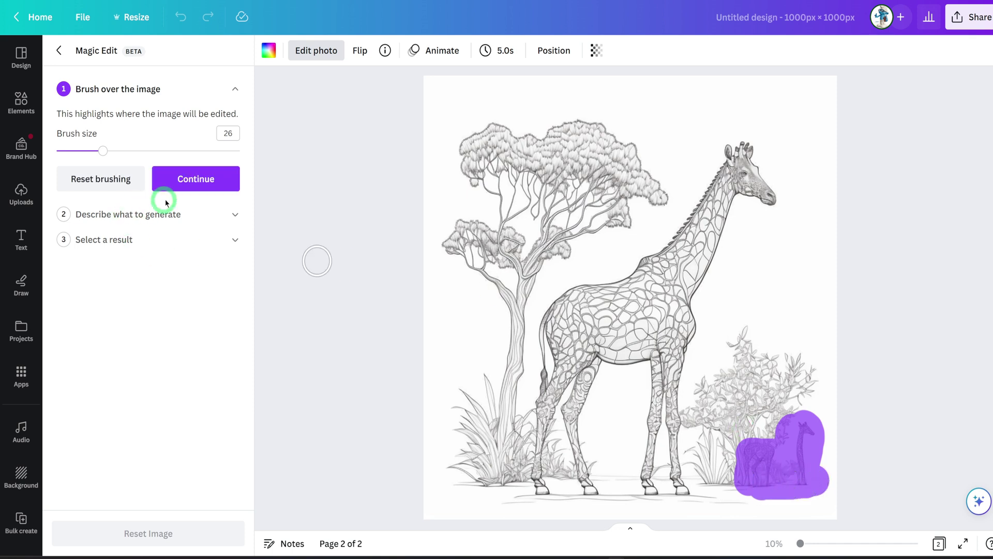
- Generate Magic Edit replacements for the brushed area with the description "Giraffe"
left_click(189, 191)
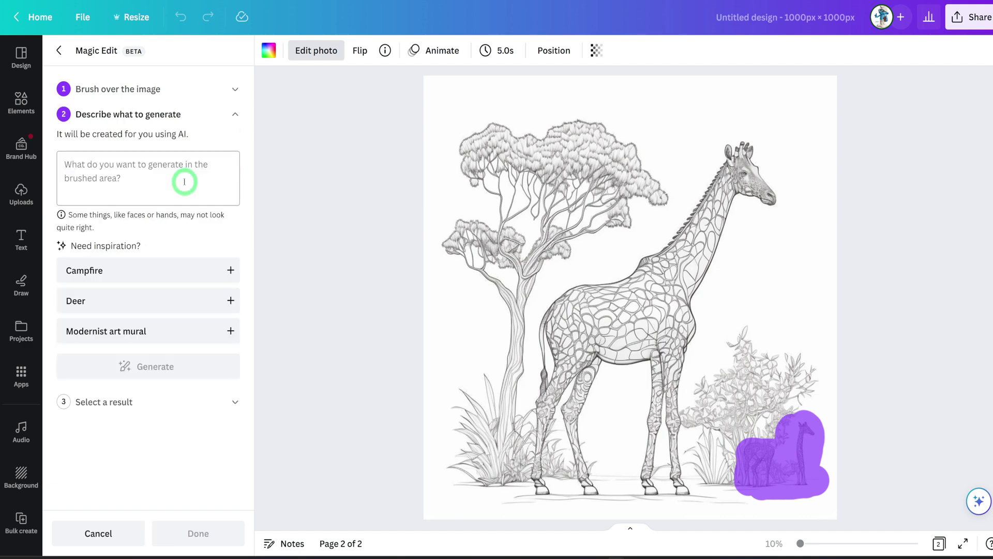
left_click(59, 167)
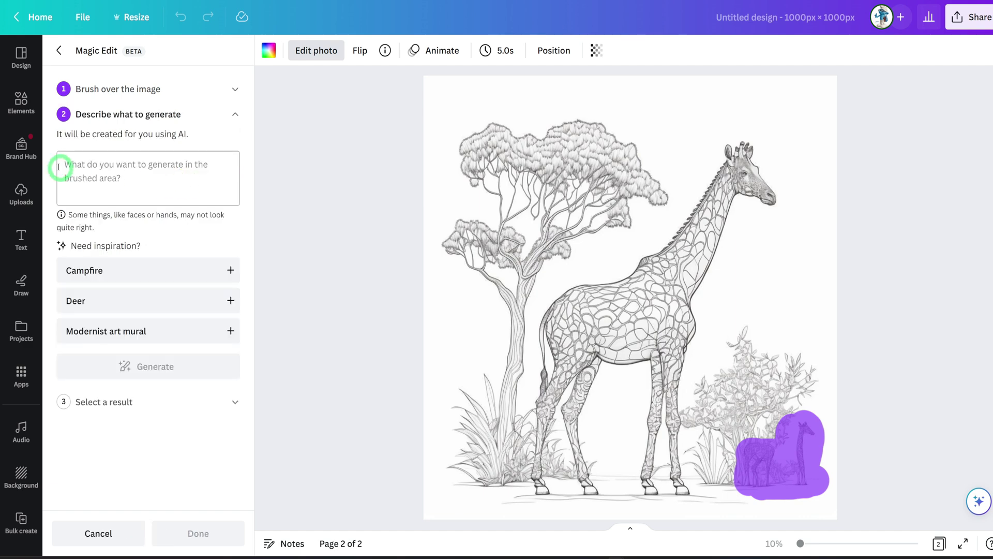
left_click(91, 162)
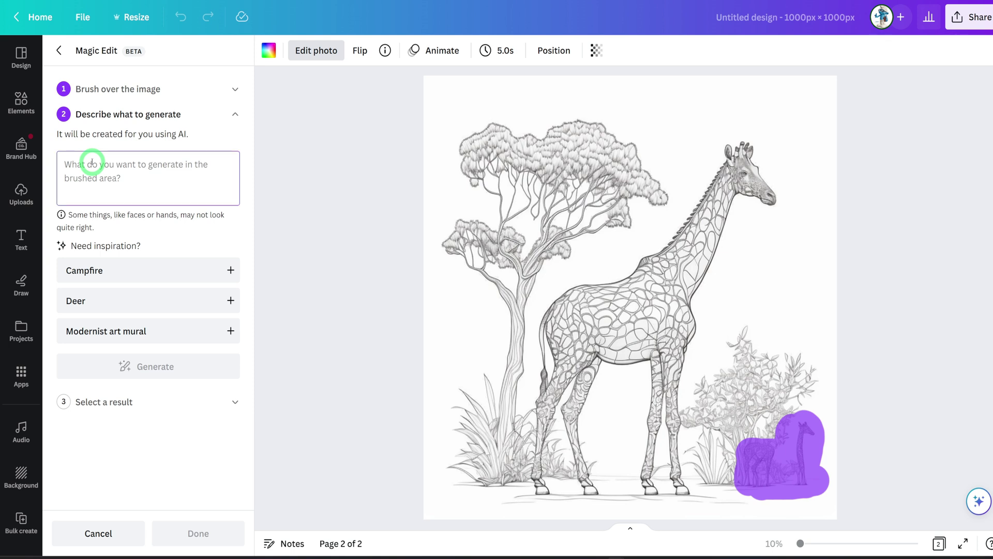
type("Giraffe")
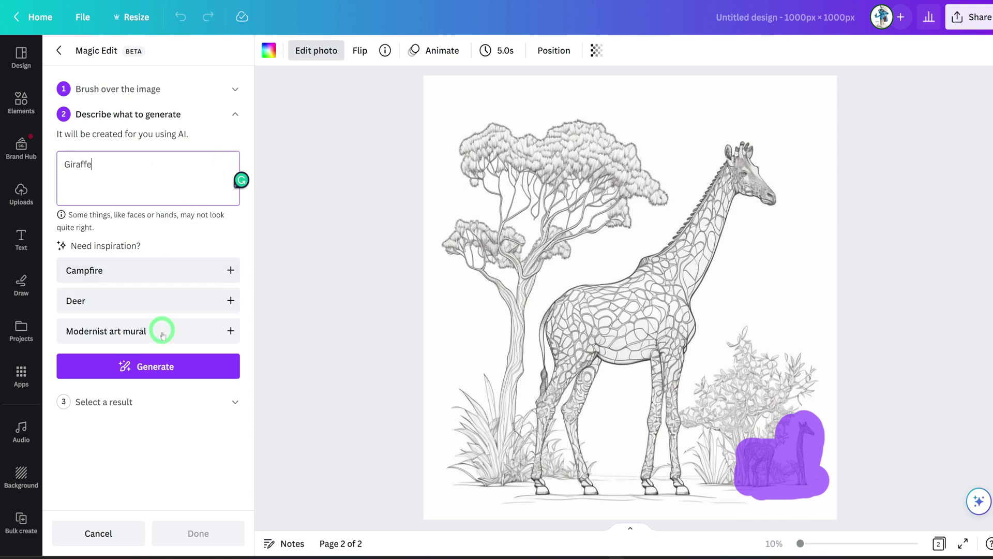
left_click(141, 374)
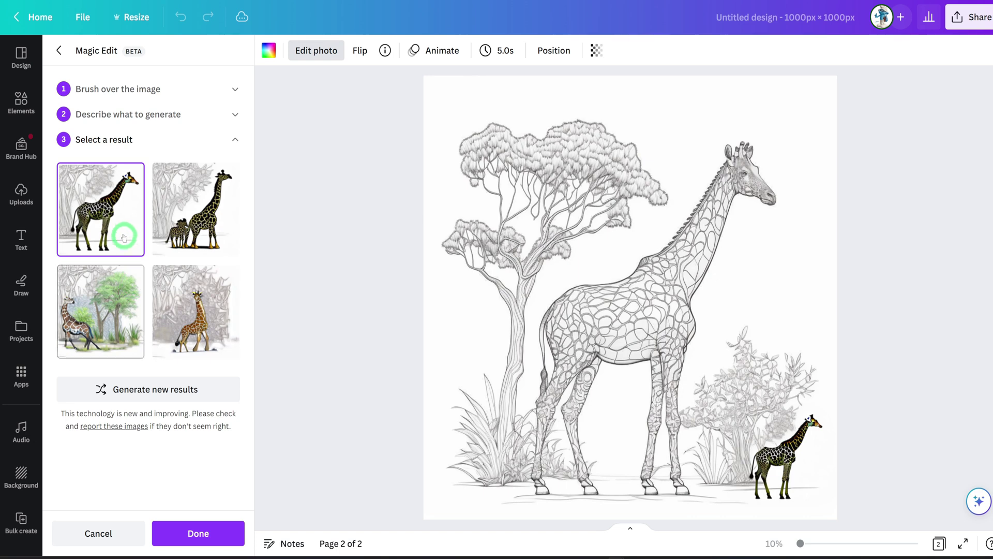
- Preview the different generated giraffe results in the page 2 image
left_click(205, 220)
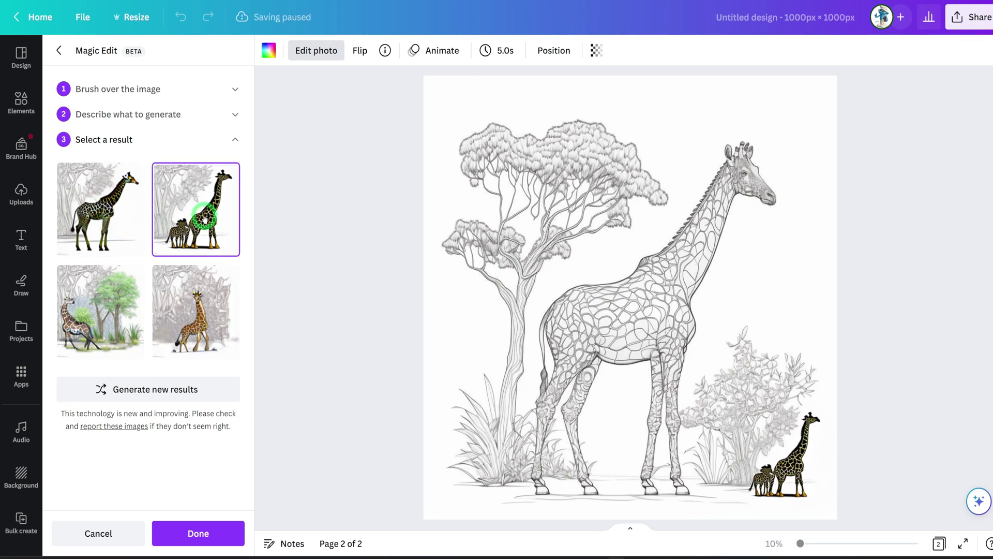
left_click(189, 287)
left_click(136, 296)
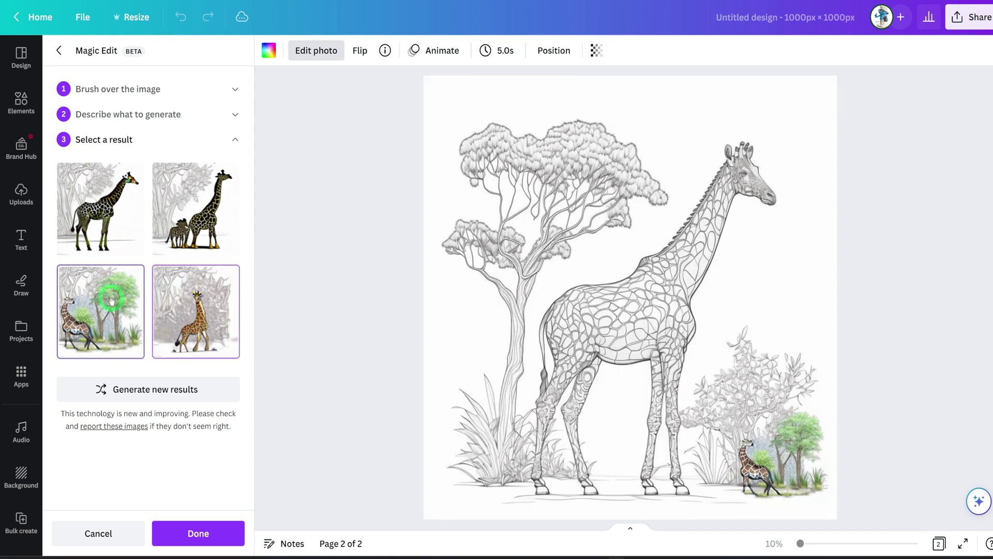
left_click(97, 244)
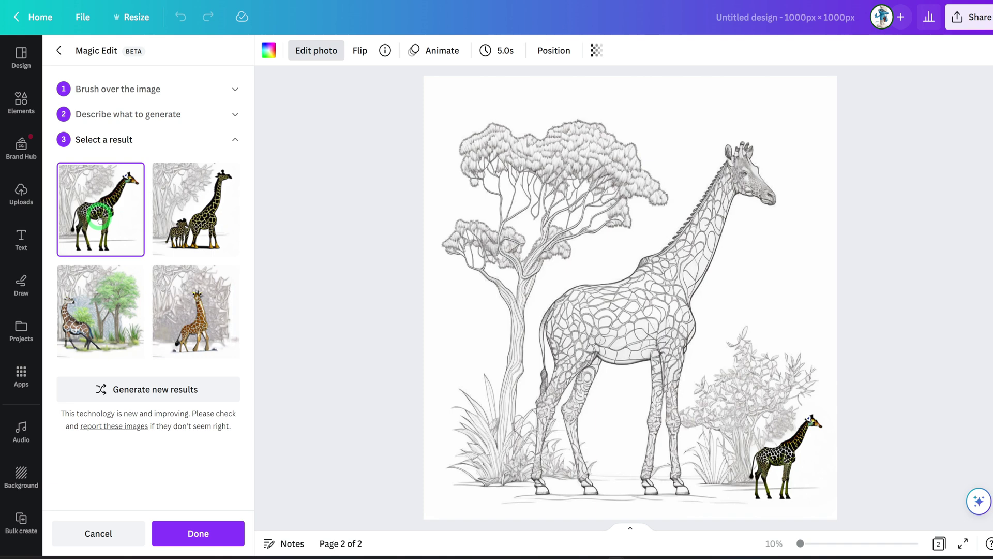
- Generate new giraffe results and apply the second one, a yellow giraffe with black patches, to the page 2 image
left_click(124, 390)
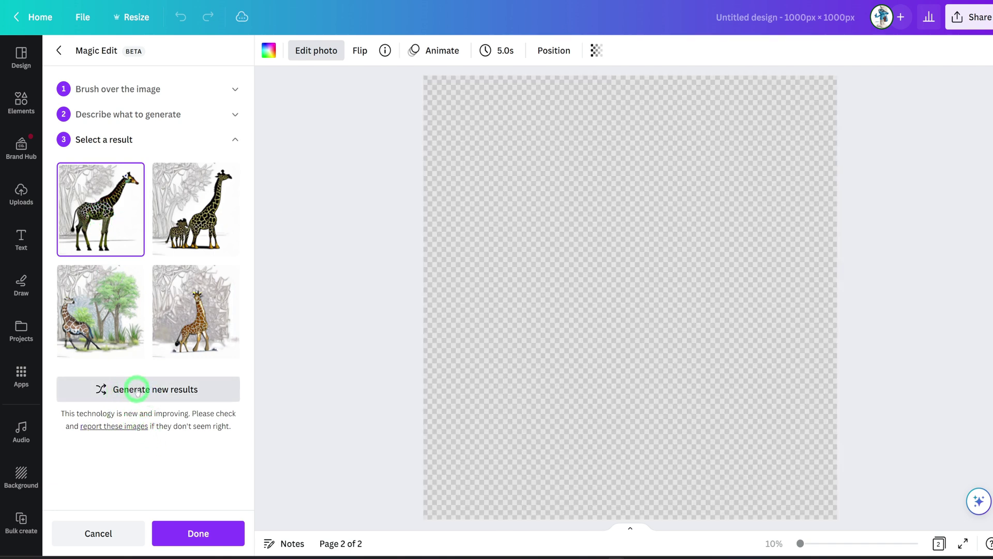
left_click(137, 391)
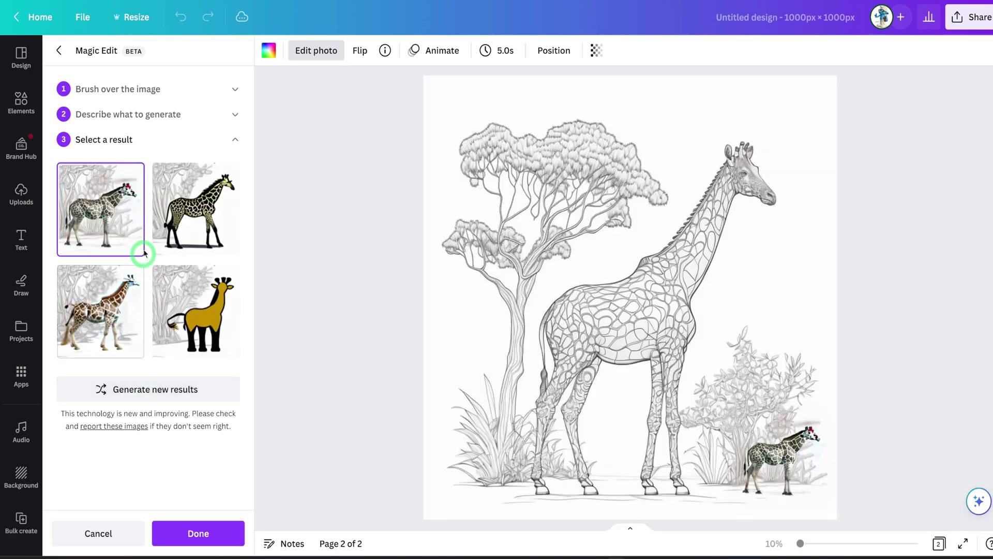
left_click(192, 202)
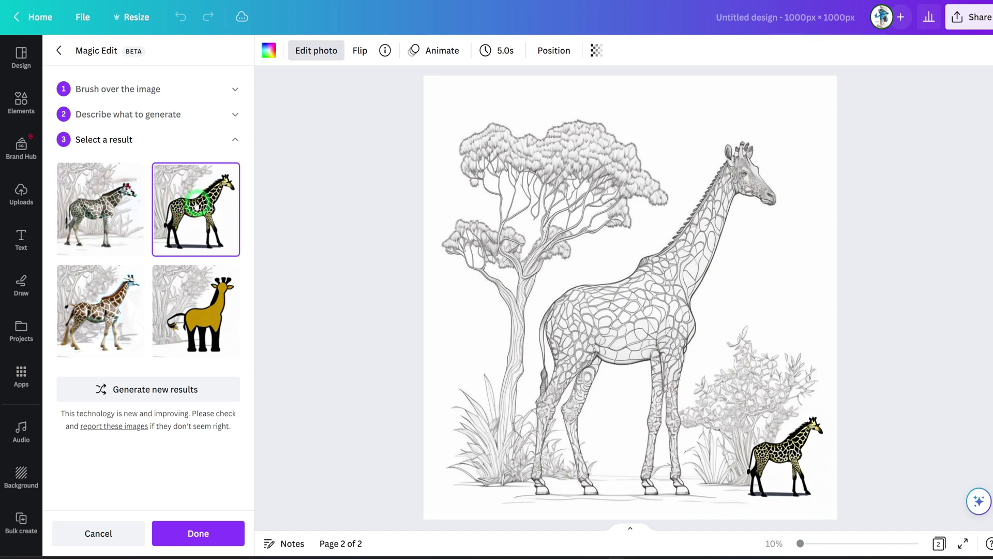
left_click(204, 529)
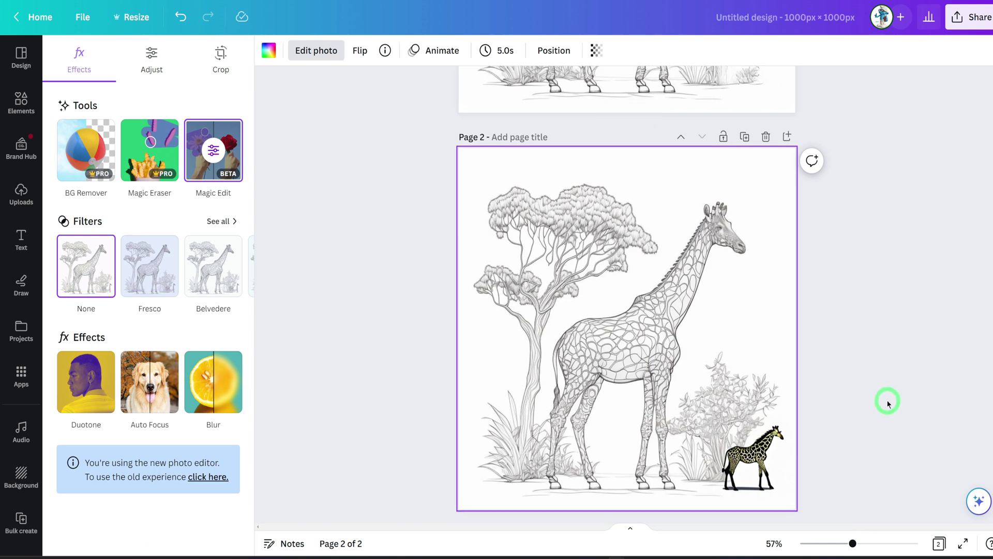
scroll(887, 401, "up", 4)
scroll(874, 340, "down", 5)
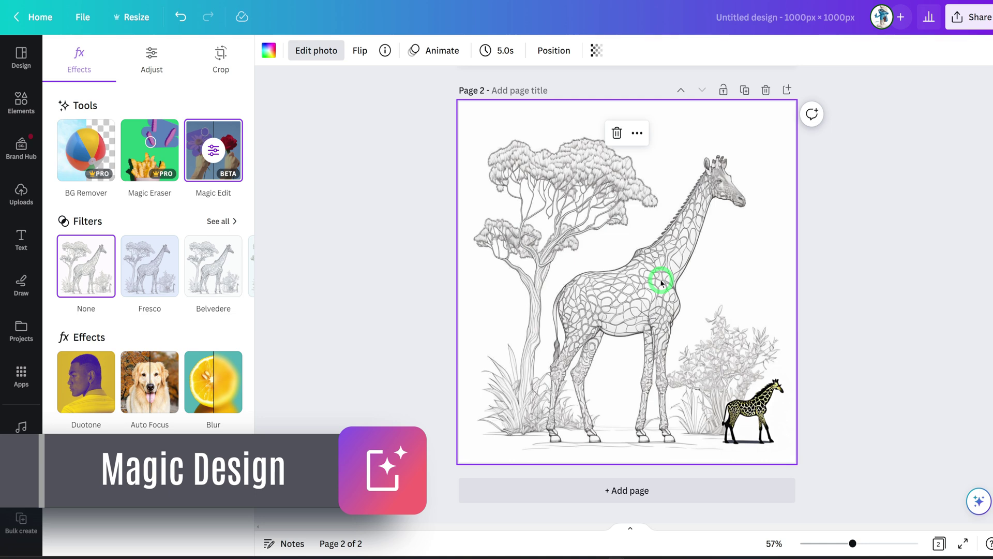
scroll(661, 283, "up", 1)
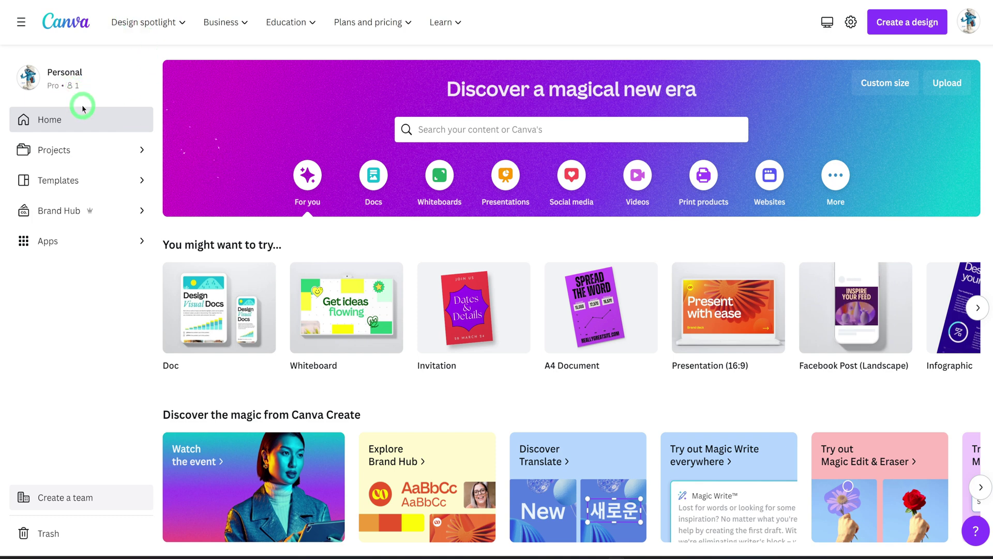
- Open Magic Design from the "Discover the magic from Canva Create" section of the home page
scroll(559, 337, "down", 2)
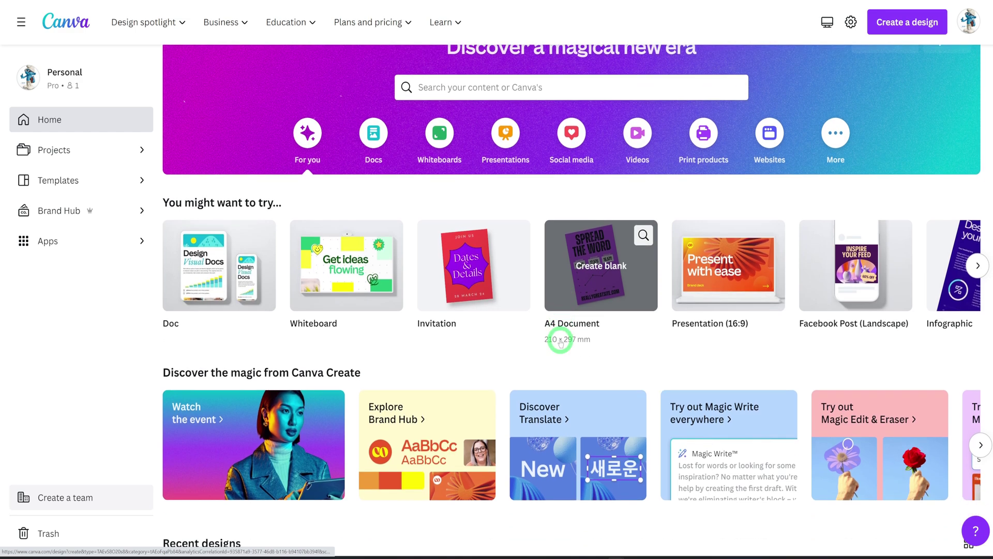
scroll(560, 341, "down", 1)
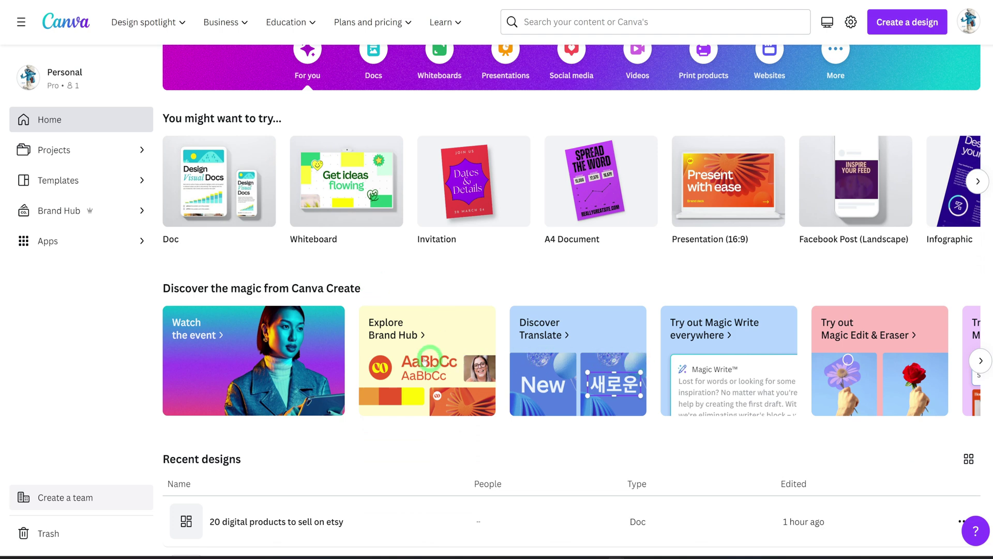
left_click(983, 365)
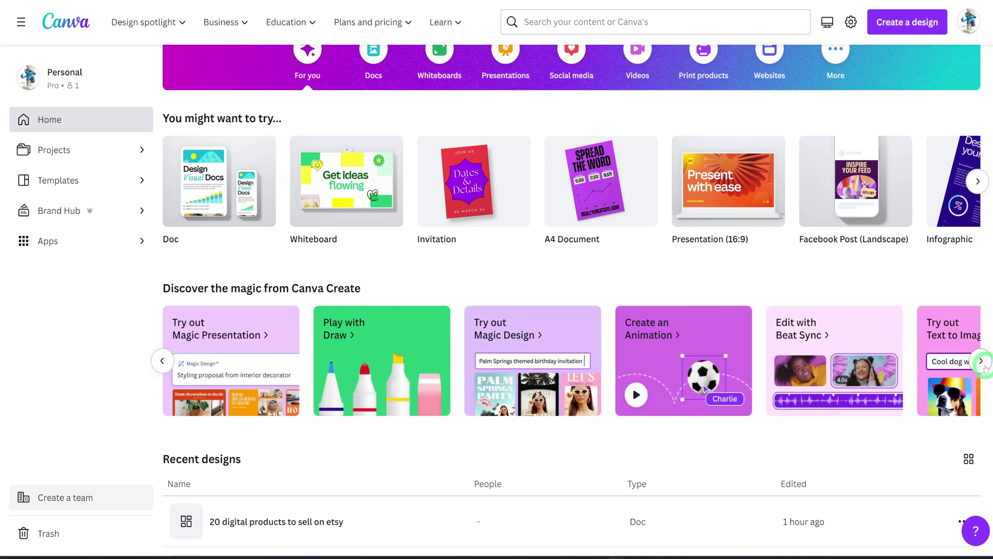
left_click(503, 339)
left_click(336, 301)
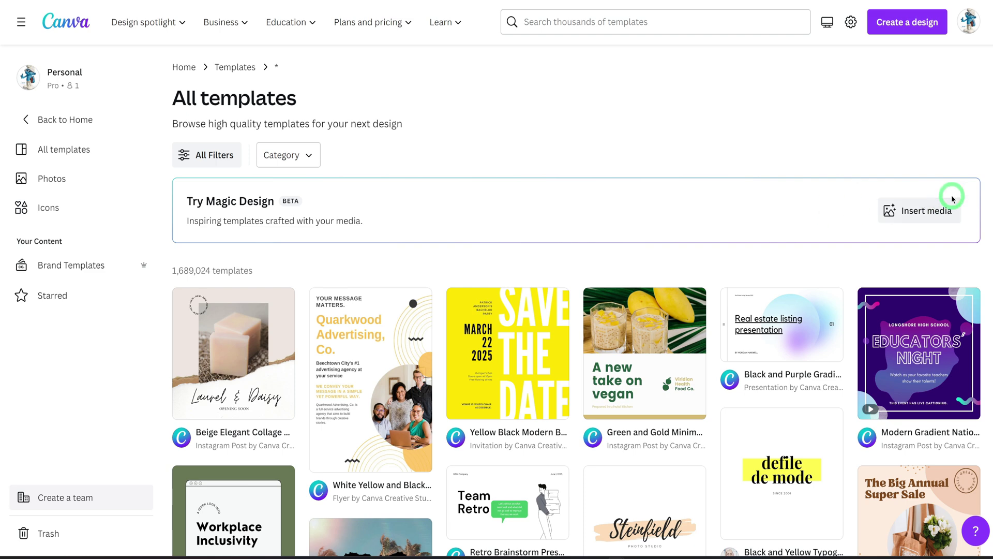
- Insert the uploaded illustration of the woman in a purple jacket at a computer into Magic Design as its media
left_click(941, 207)
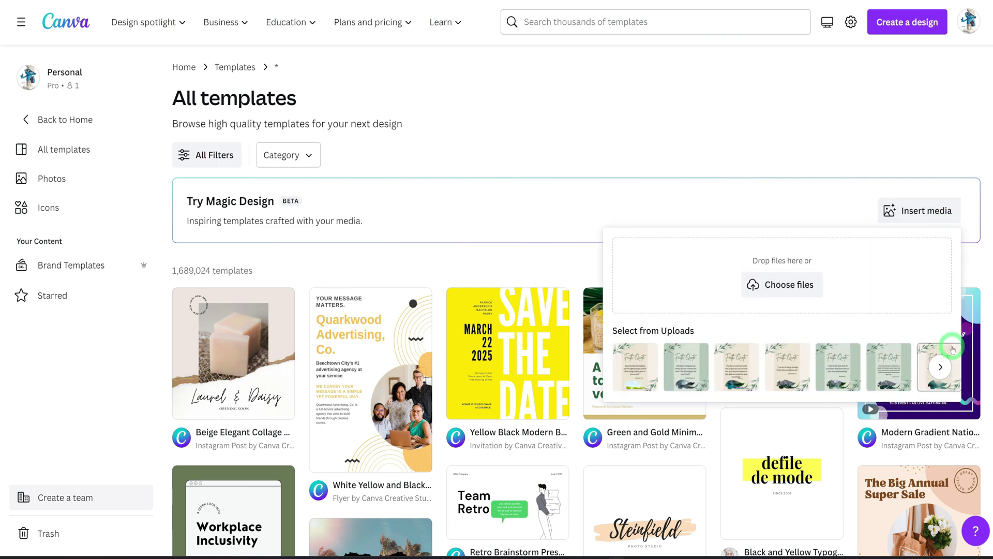
left_click(940, 367)
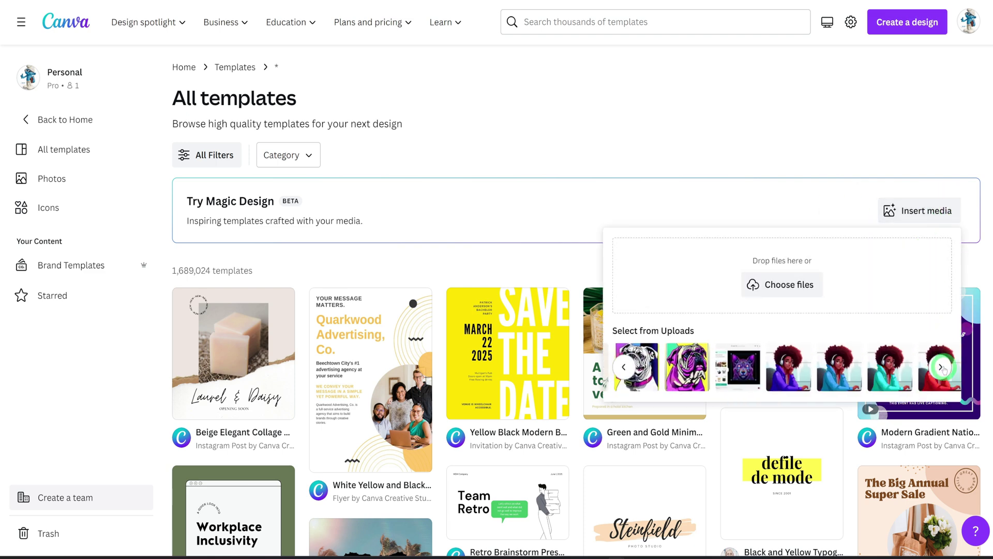
left_click(788, 368)
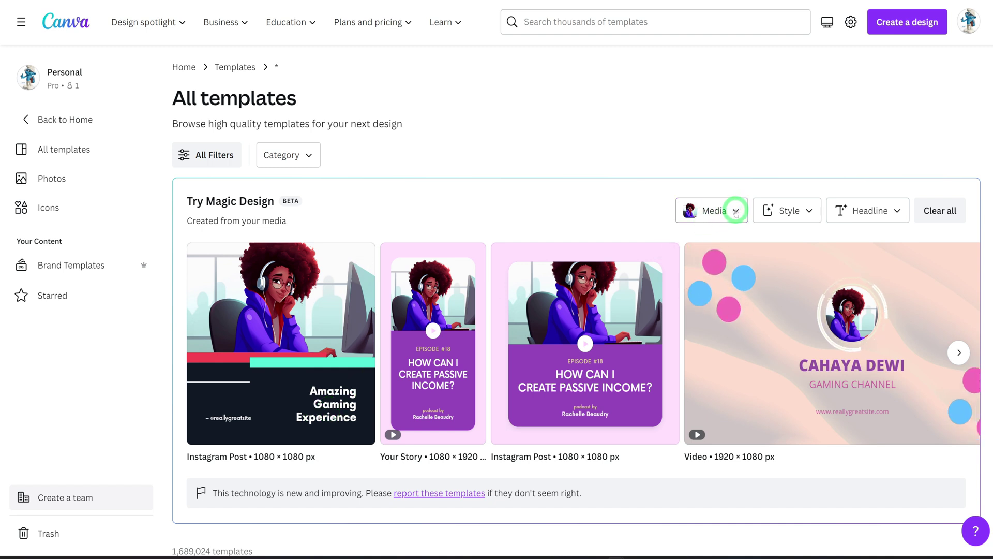
- Check the style and headline options, then apply the Arsenal/Radley style to the Magic Design results
left_click(810, 212)
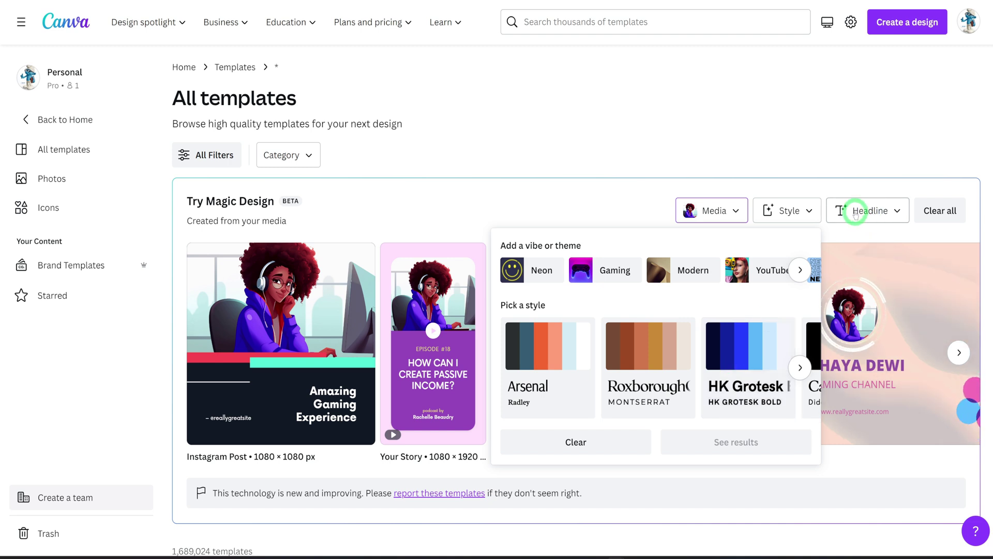
left_click(857, 213)
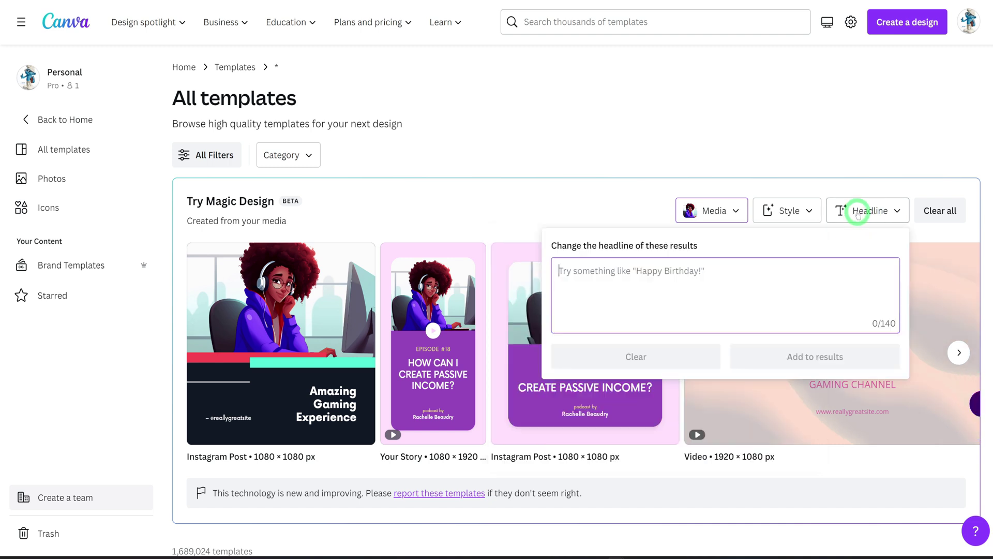
left_click(790, 211)
left_click(552, 369)
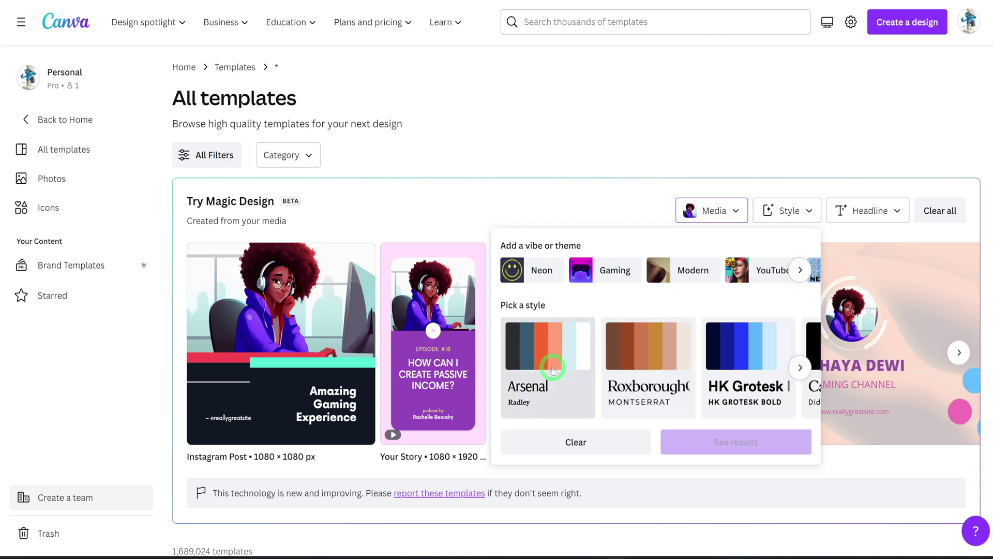
left_click(703, 444)
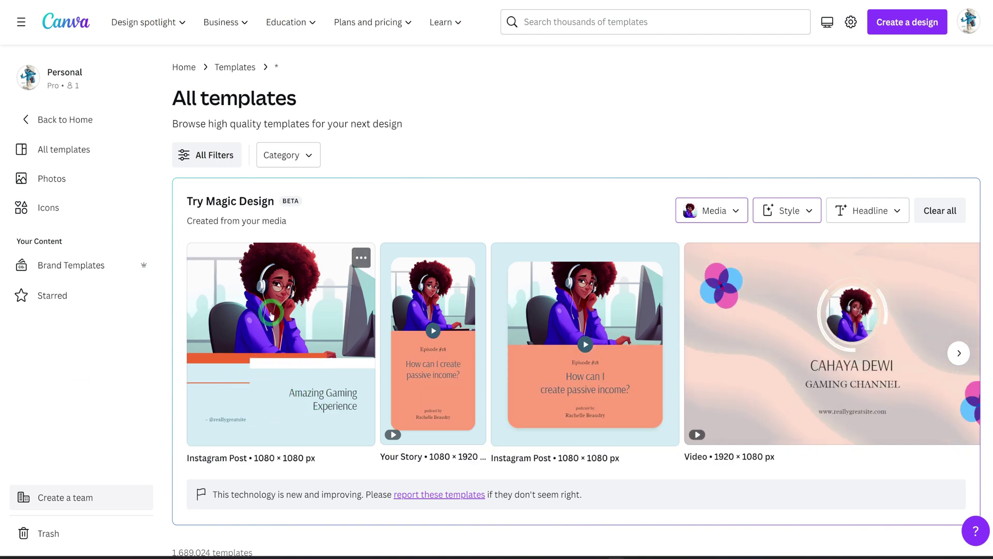
- Open the "Amazing Gaming Experience" Instagram post from the Magic Design results for customizing
left_click(288, 394)
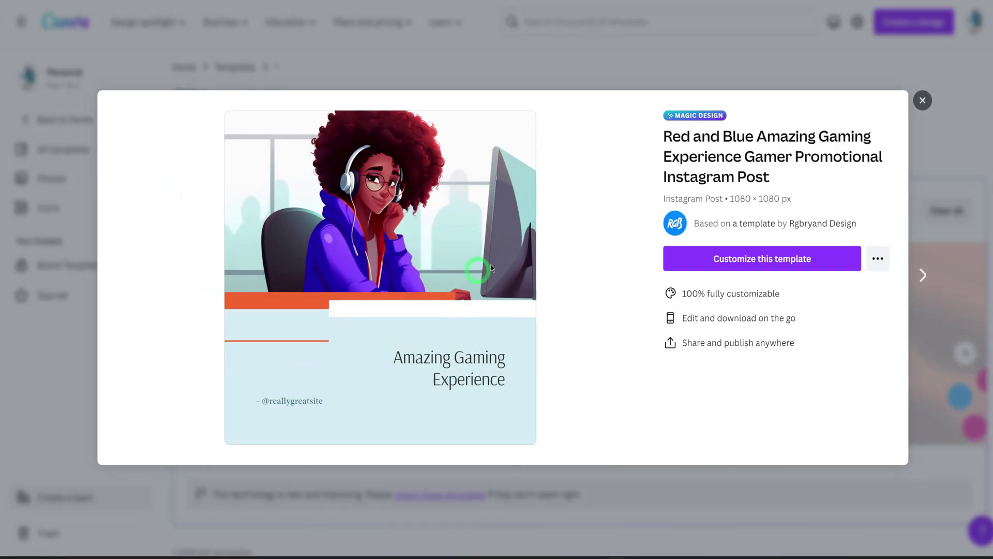
left_click(725, 262)
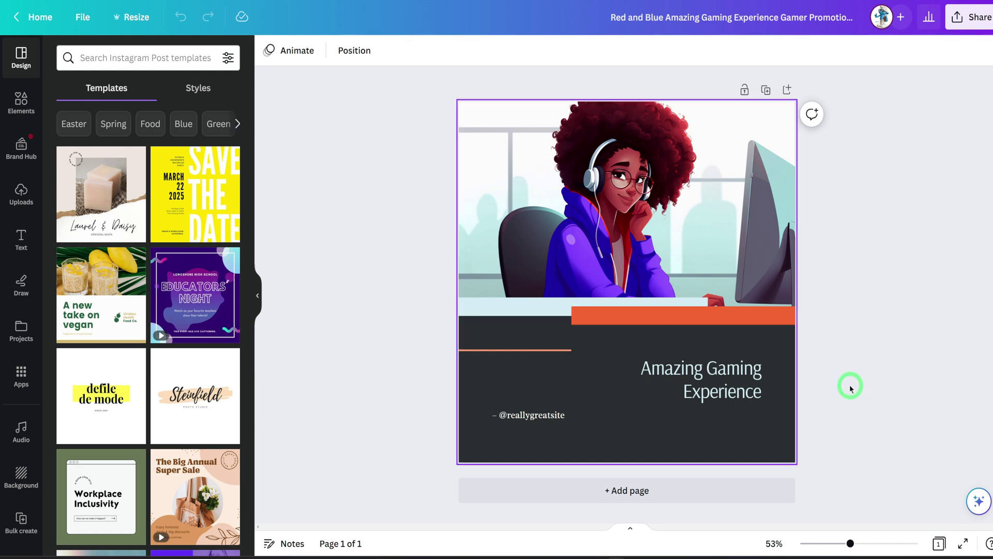
- Shift the "Amazing Gaming Experience" headline slightly right and replace its text using Magic Write with a motivational quote on productivity
left_click(674, 370)
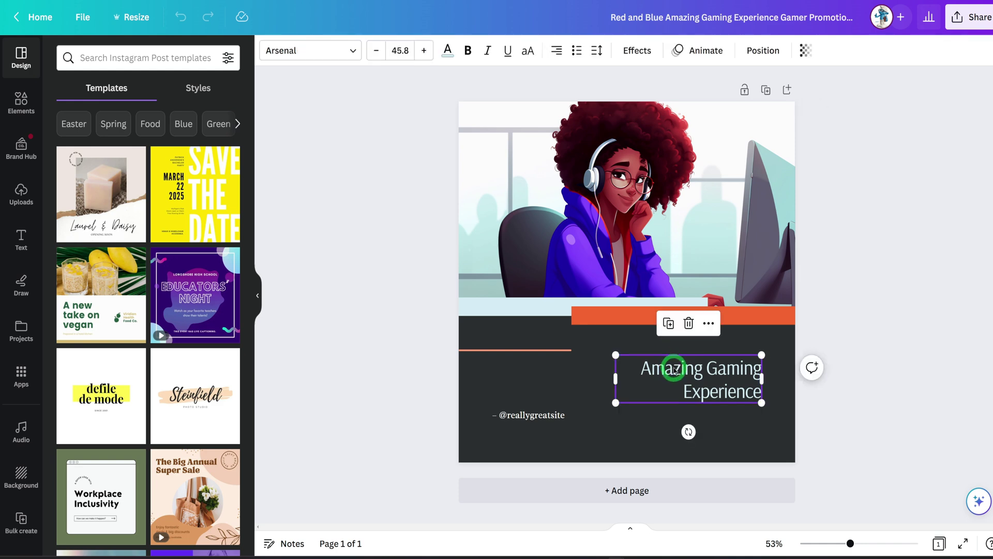
left_click_drag(674, 371, 694, 367)
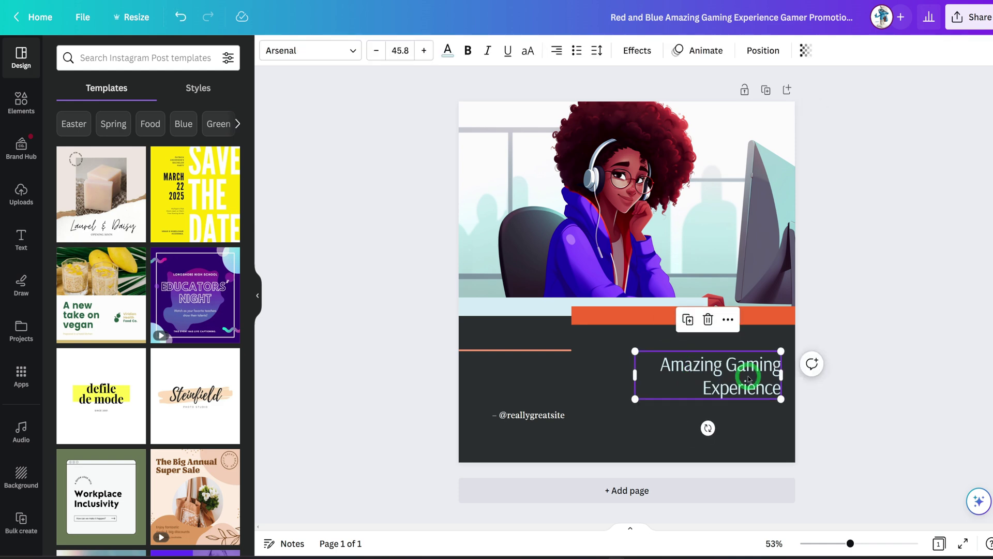
left_click(978, 507)
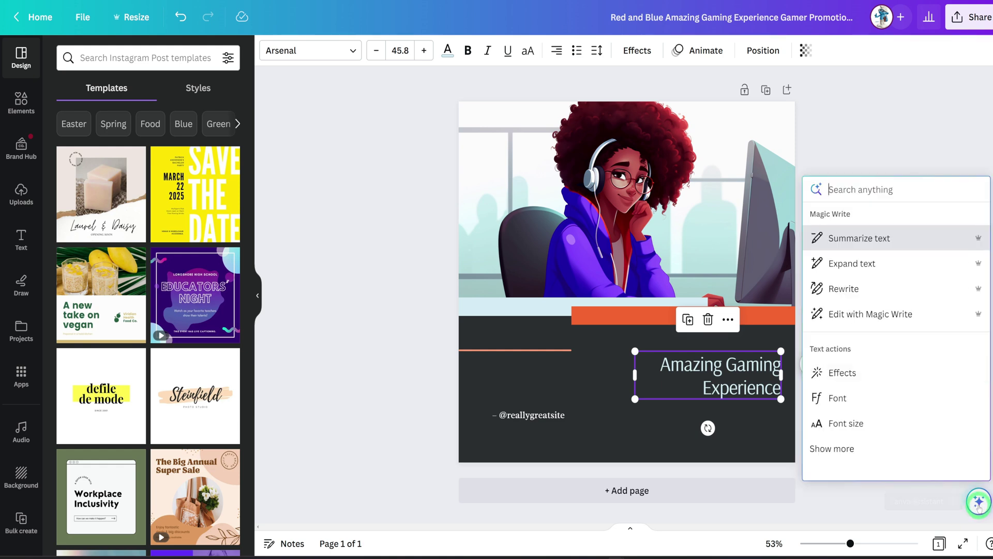
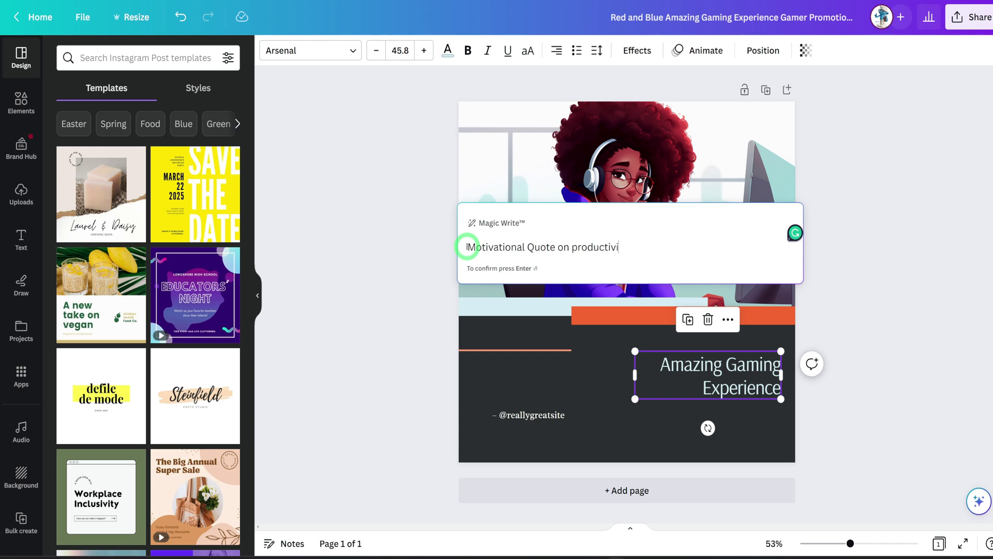
key("Return")
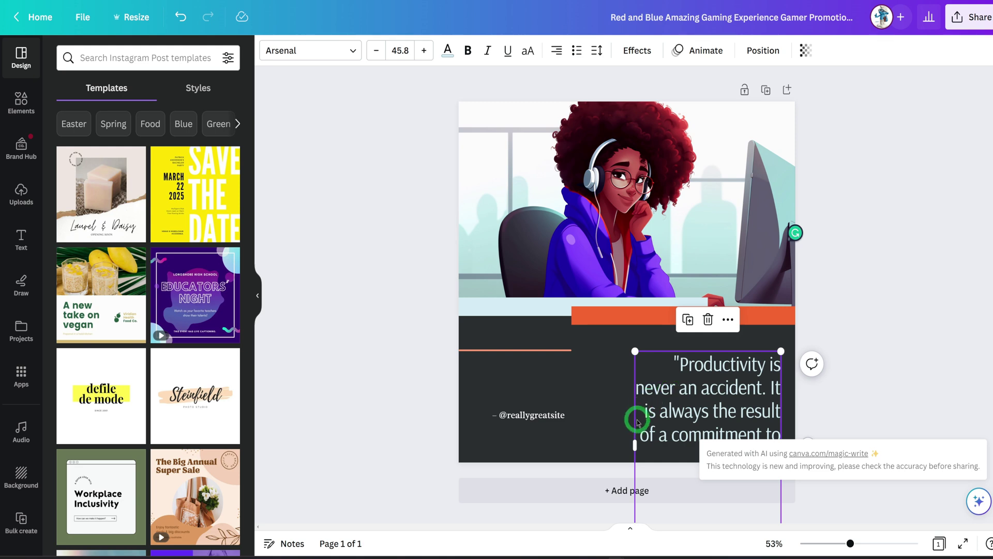
- Widen the generated quote's text box and scale it down to font size 31.6 so it fits the dark area
left_click_drag(634, 444, 523, 409)
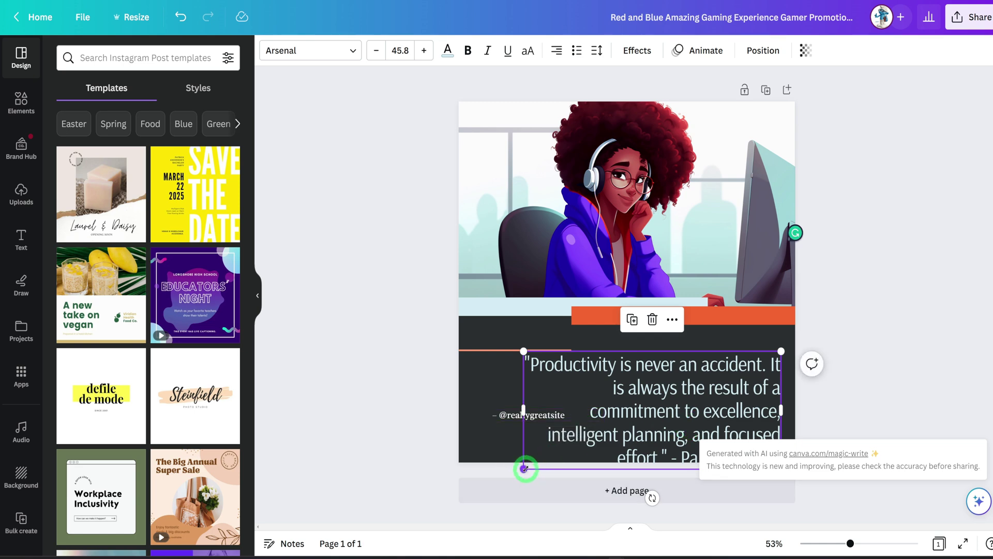
left_click_drag(524, 468, 607, 433)
left_click_drag(720, 372, 730, 377)
left_click(885, 388)
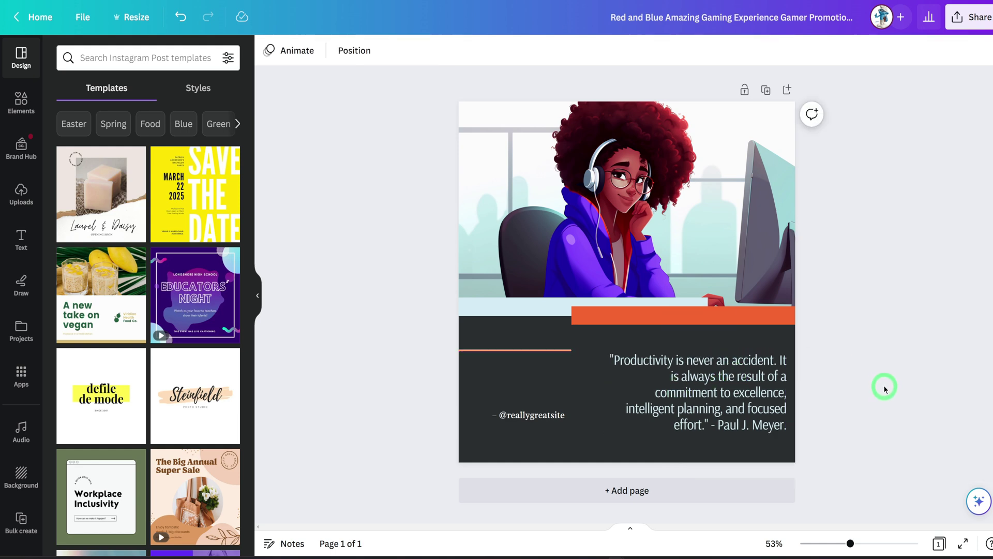
key("Tab")
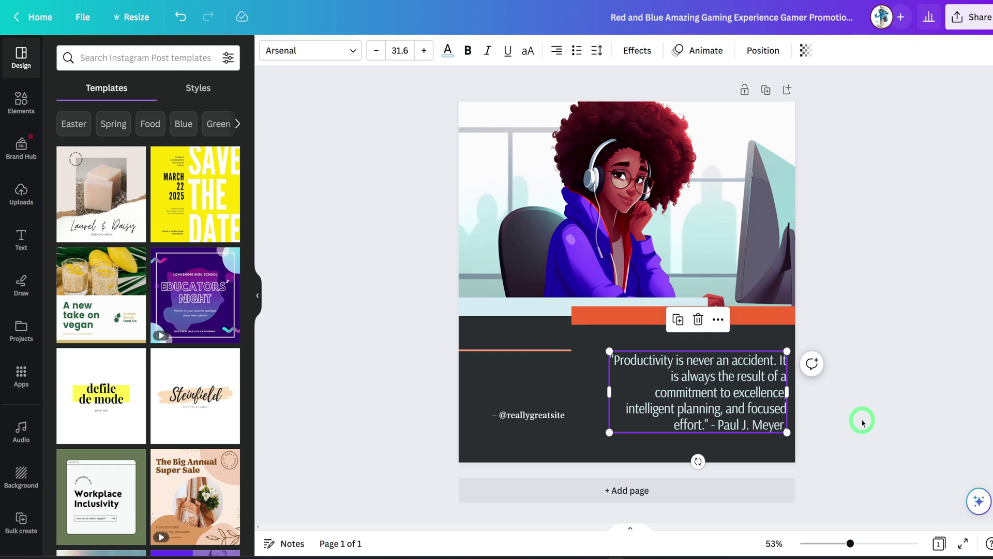
left_click(638, 366)
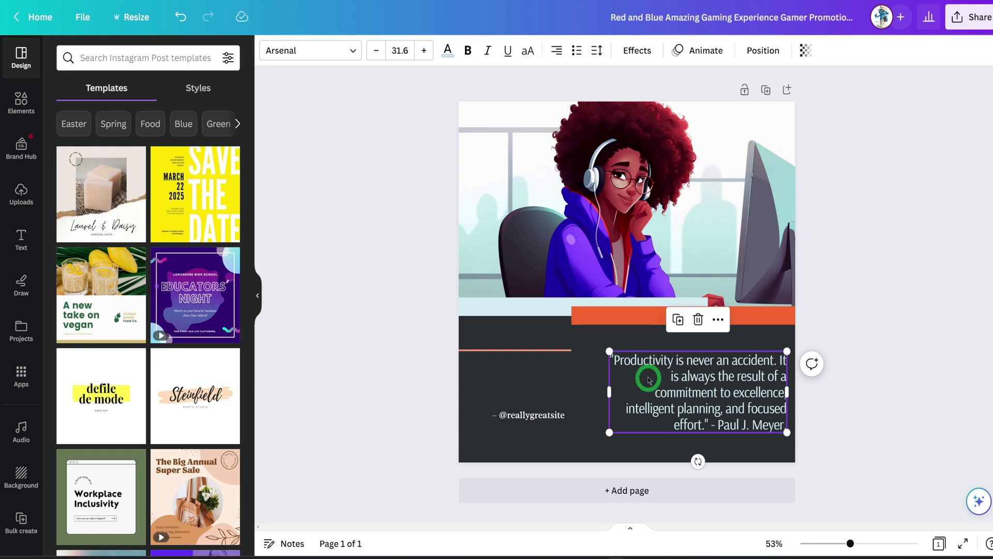
left_click(838, 410)
left_click(723, 409)
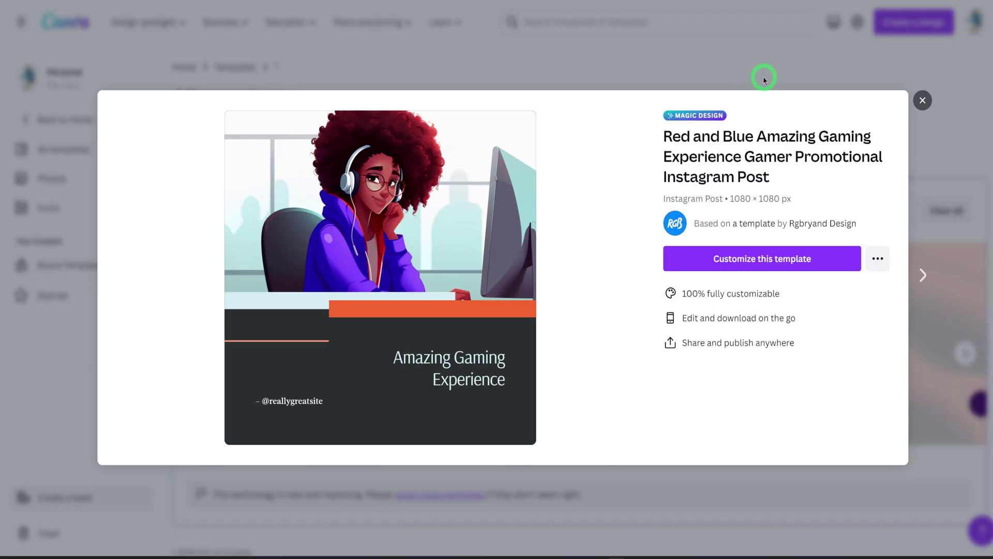
- Close the template preview, return to the home page and create a new blank Doc
left_click(923, 100)
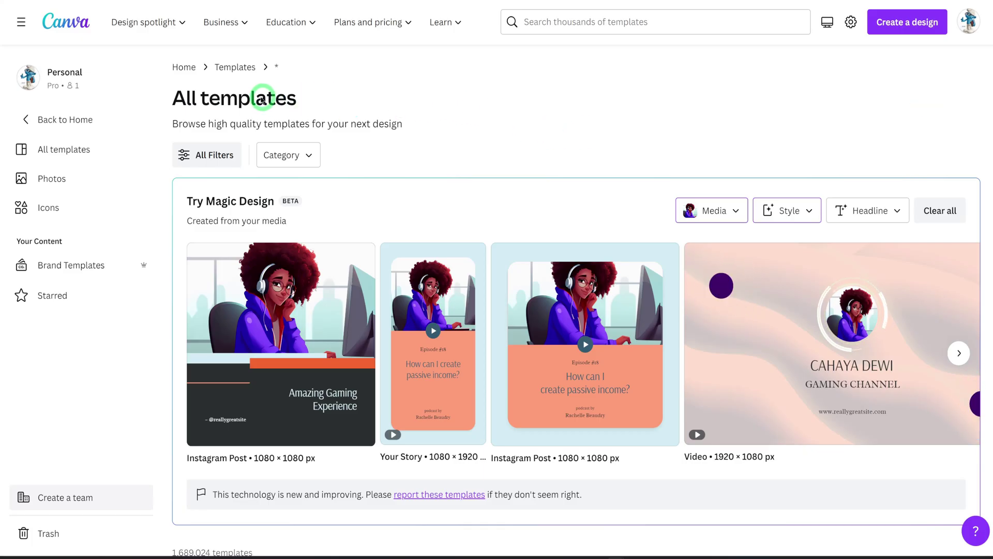
left_click(183, 67)
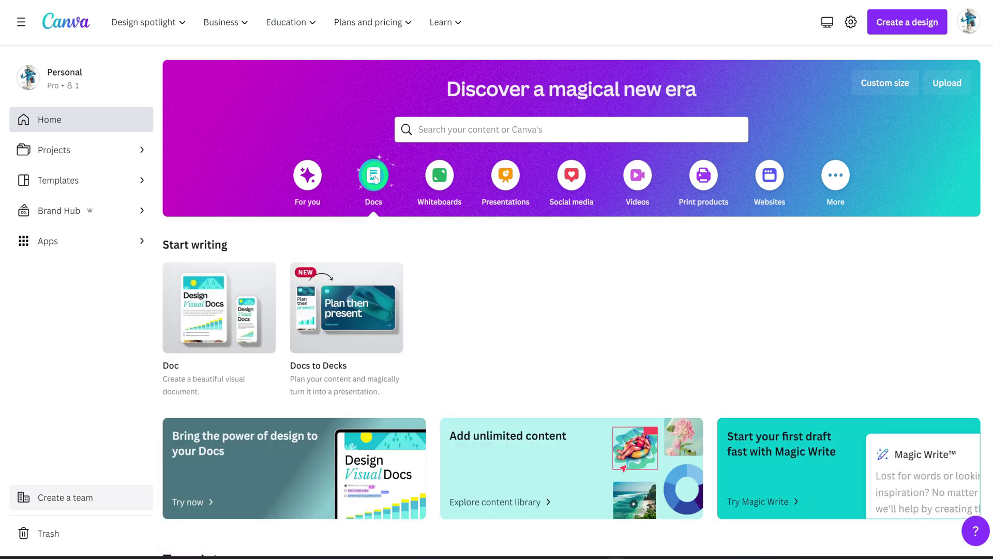
left_click(224, 317)
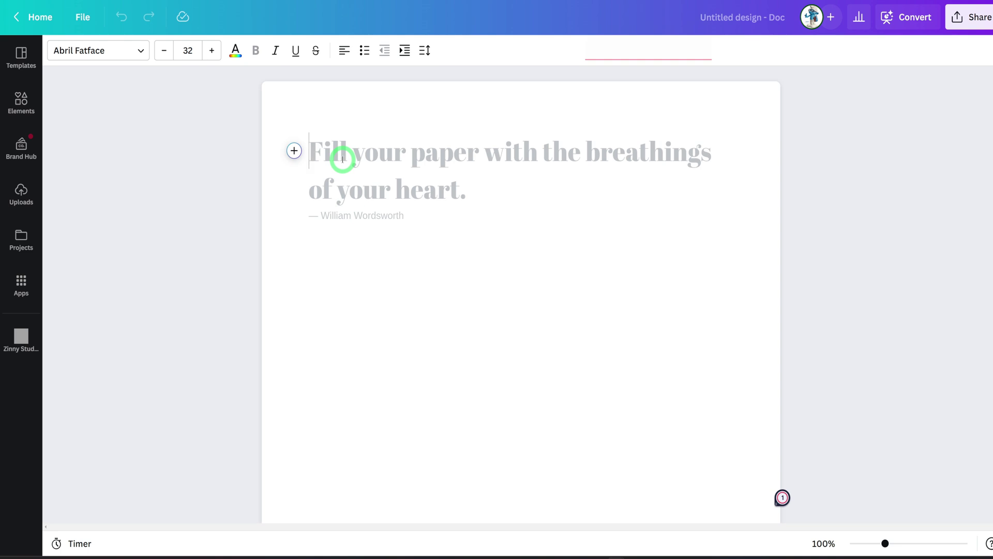
- Generate a list in the Doc using Magic Write with the prompt "20 digital products to sell on Esty"
left_click(293, 151)
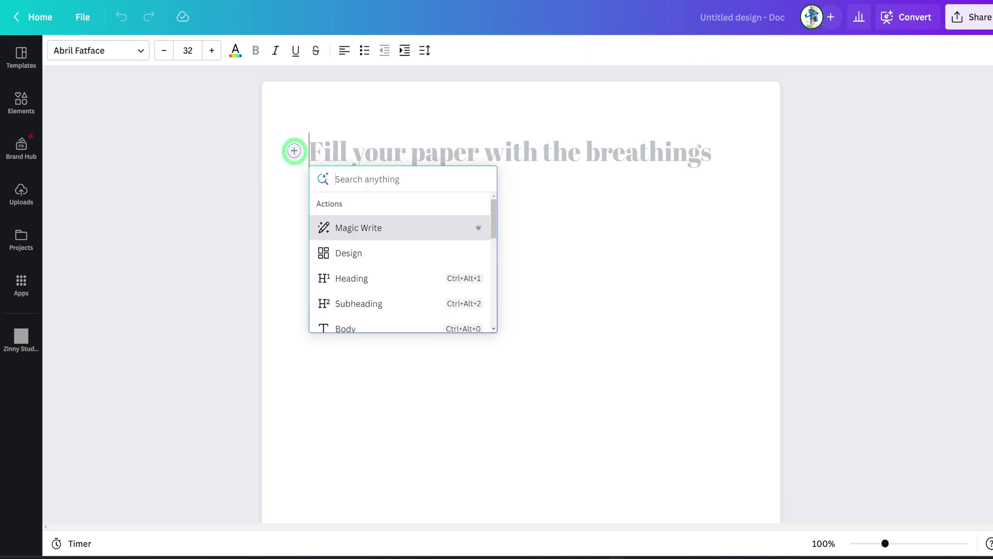
left_click(352, 229)
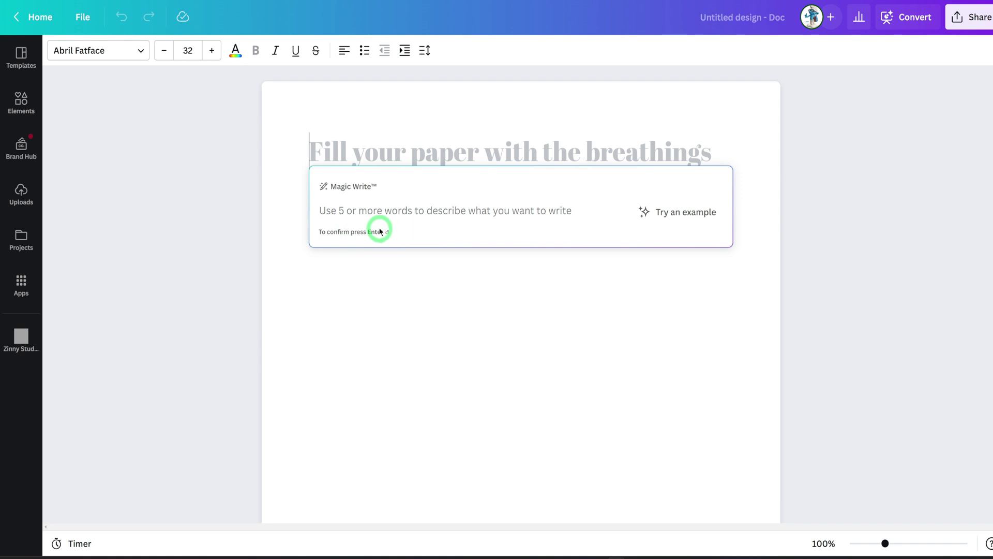
type("2")
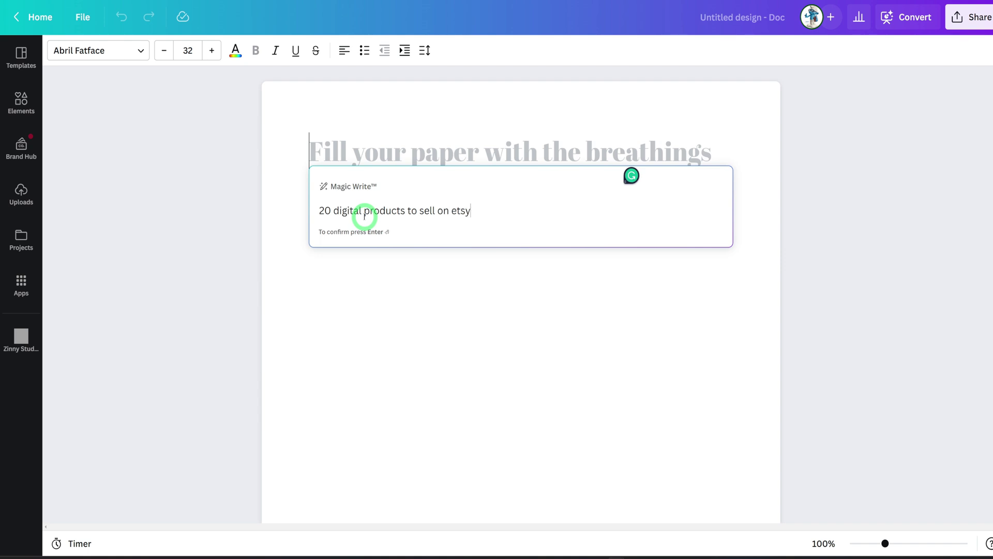
right_click(462, 212)
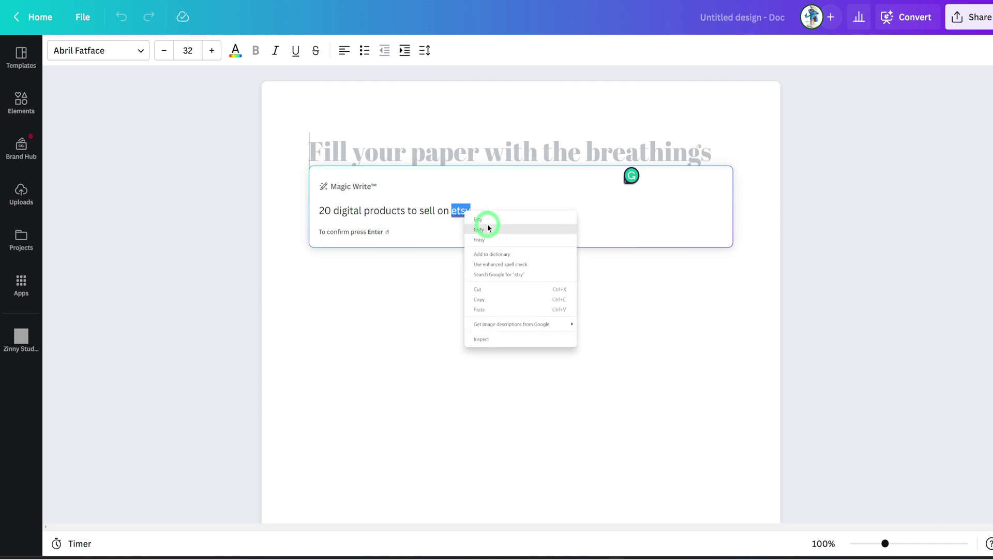
left_click(488, 220)
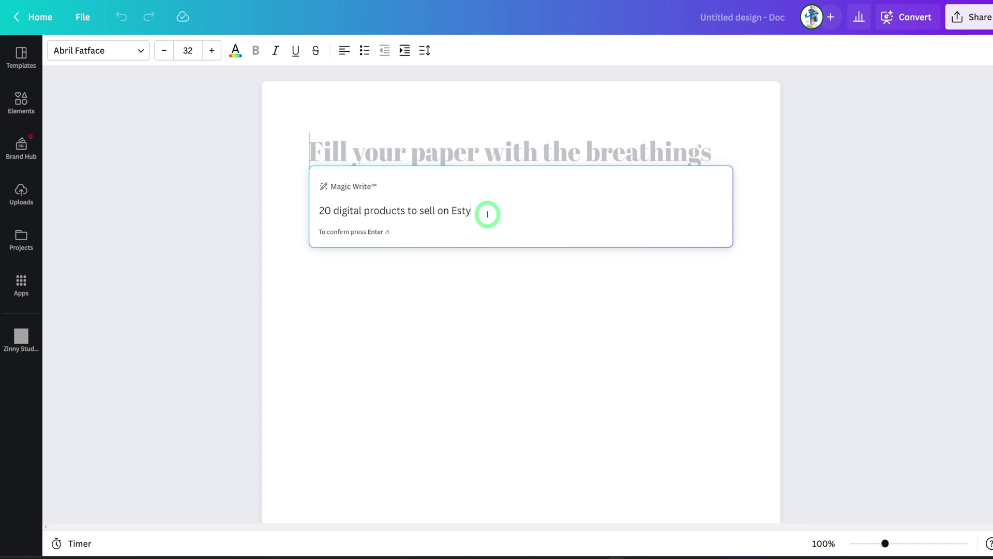
key("Return")
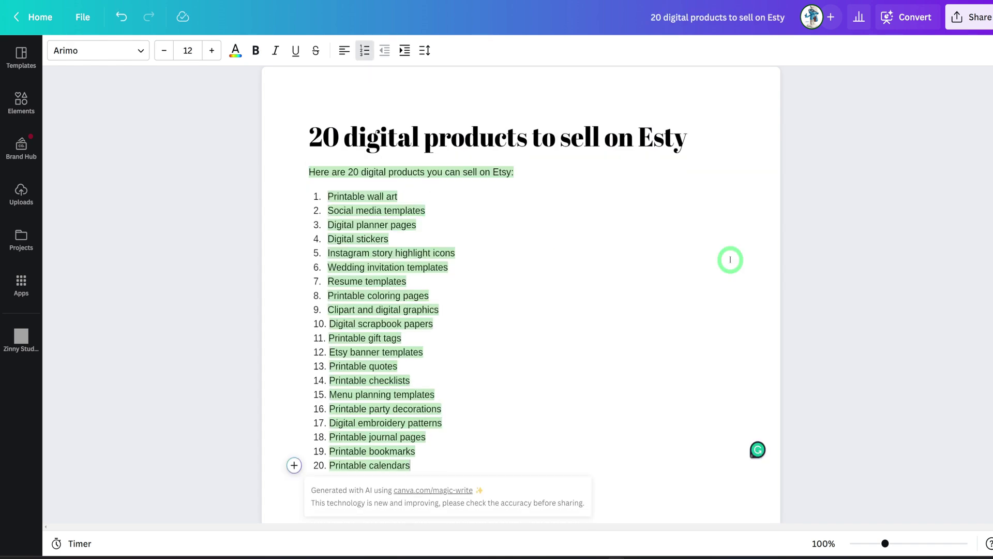
left_click(583, 268)
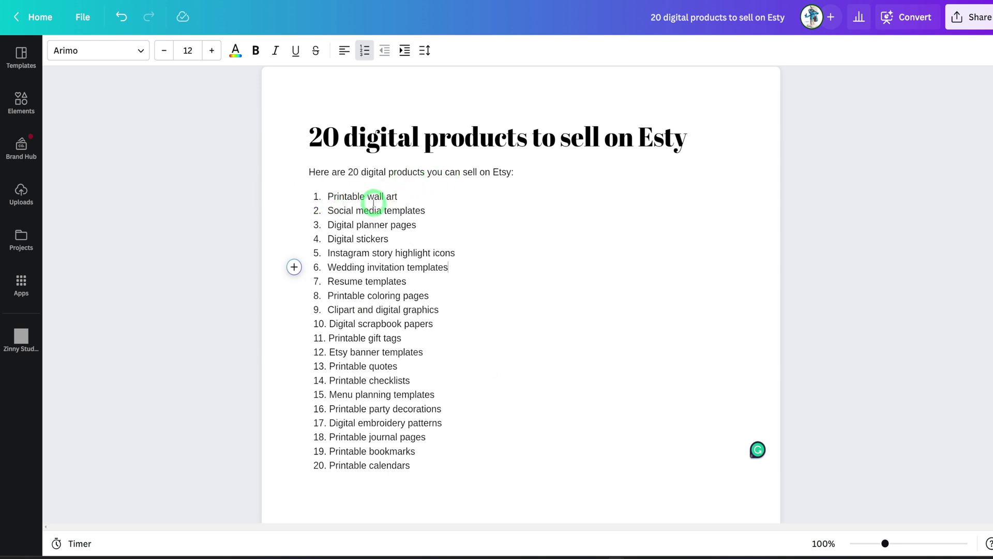
- Expand the "Printable wall art" list item using Magic Write's Expand text and review the added content
left_click_drag(398, 197, 295, 197)
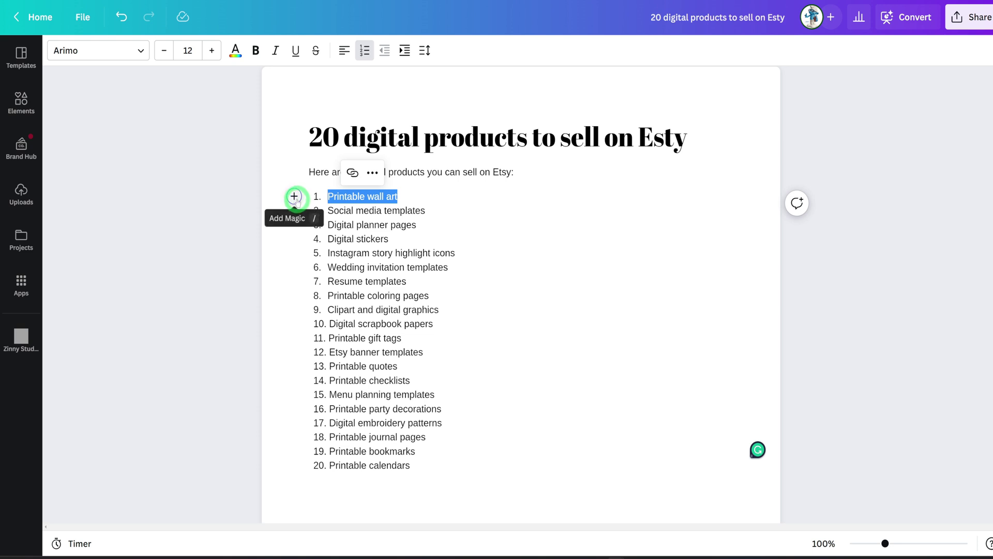
left_click(294, 197)
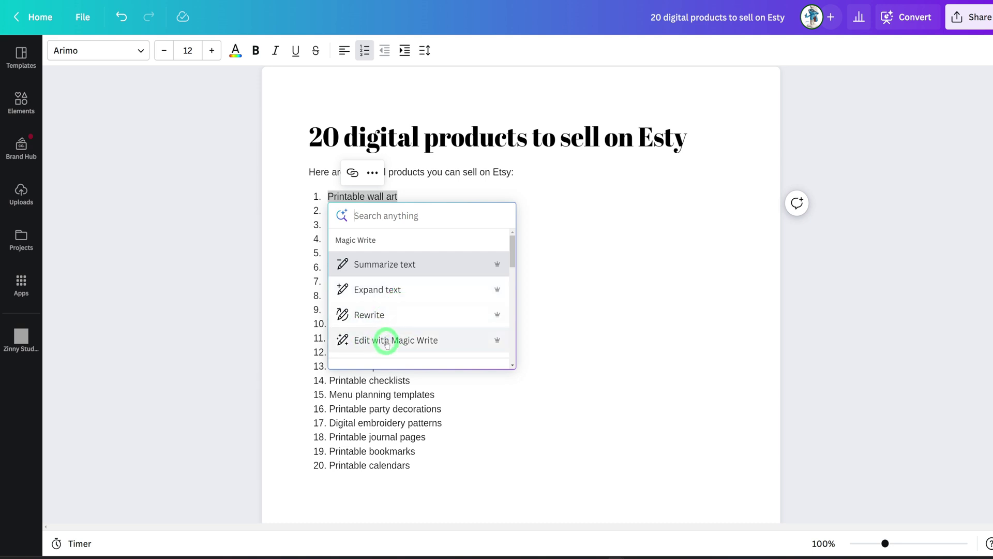
left_click(380, 294)
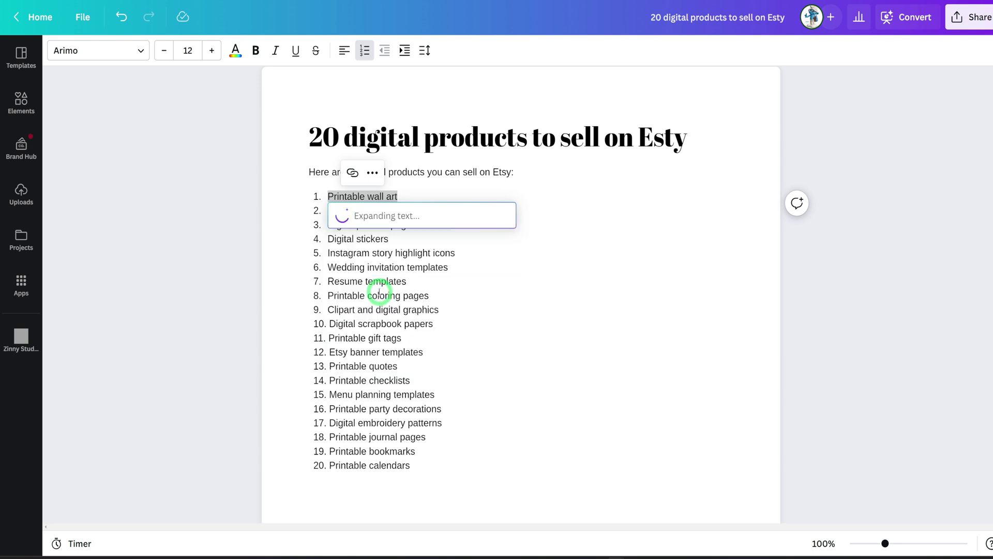
scroll(382, 288, "down", 3)
left_click(695, 315)
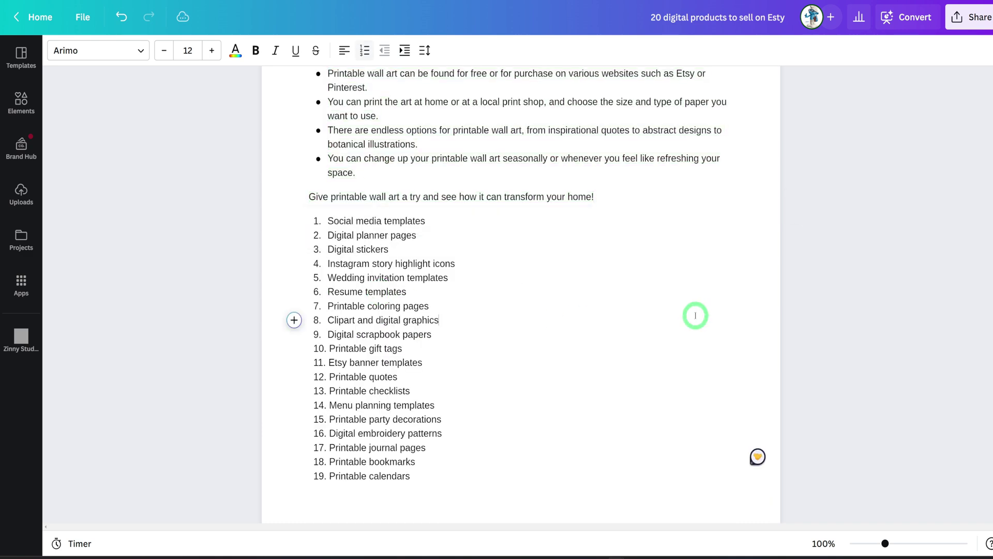
scroll(695, 316, "up", 3)
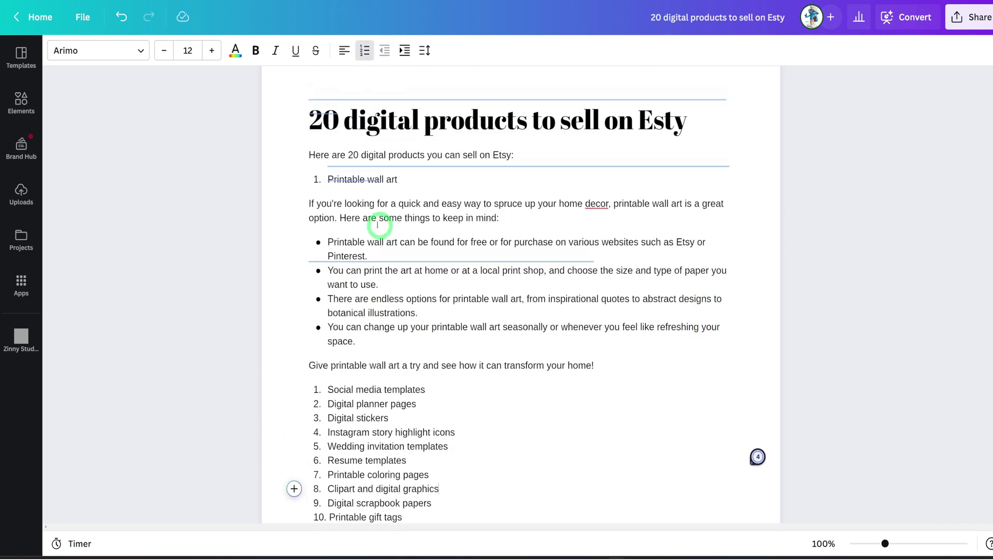
left_click(631, 358)
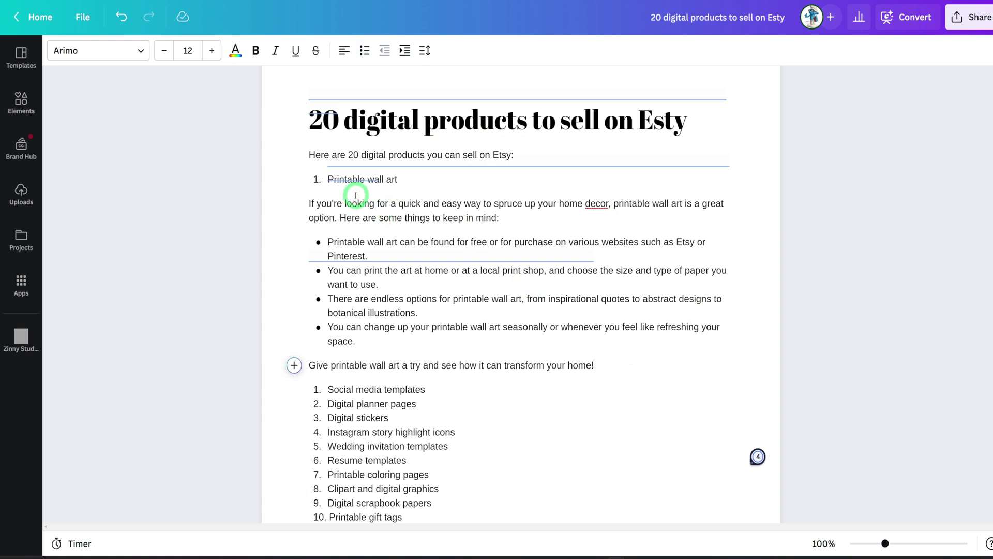
- Expand the "Social media templates" list item using Magic Write's Expand text and review the added content
left_click(579, 354)
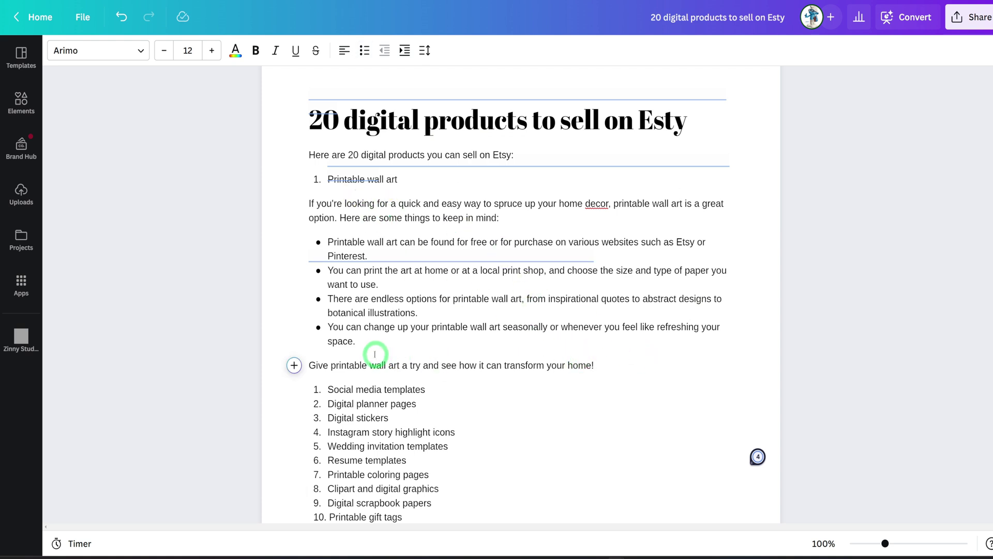
left_click(356, 387)
left_click_drag(426, 389, 329, 389)
left_click(294, 389)
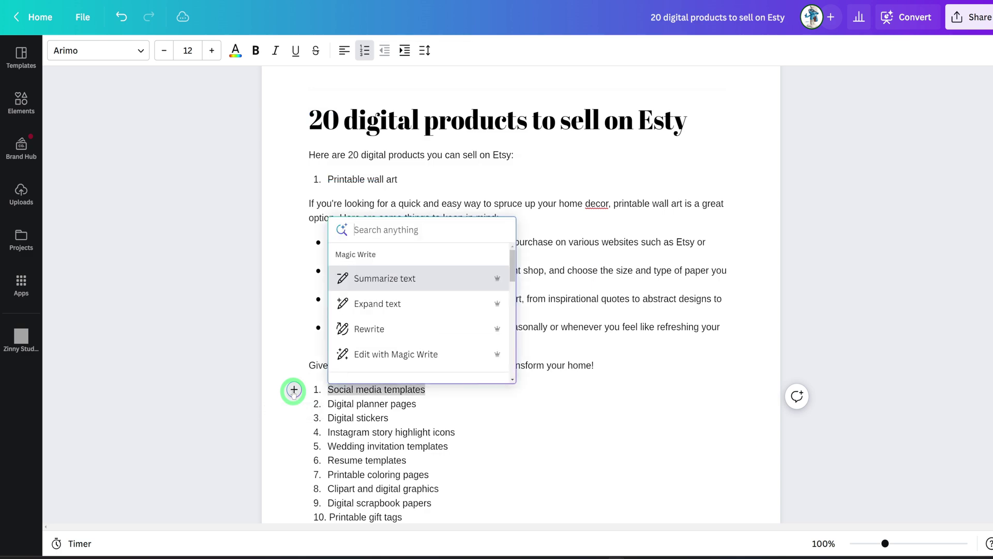
left_click(379, 304)
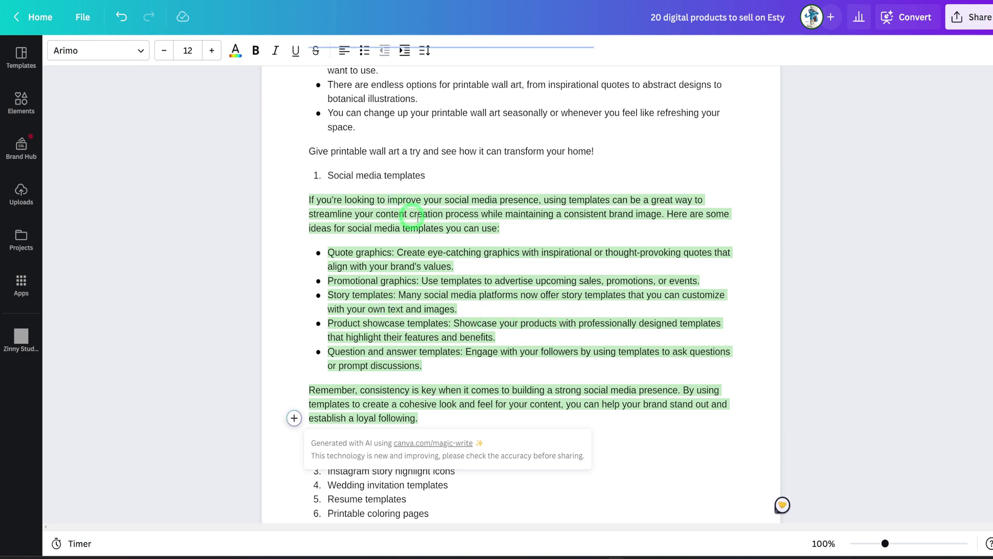
scroll(610, 368, "up", 1)
scroll(610, 365, "up", 3)
scroll(610, 361, "down", 4)
scroll(610, 361, "down", 1)
scroll(608, 357, "up", 5)
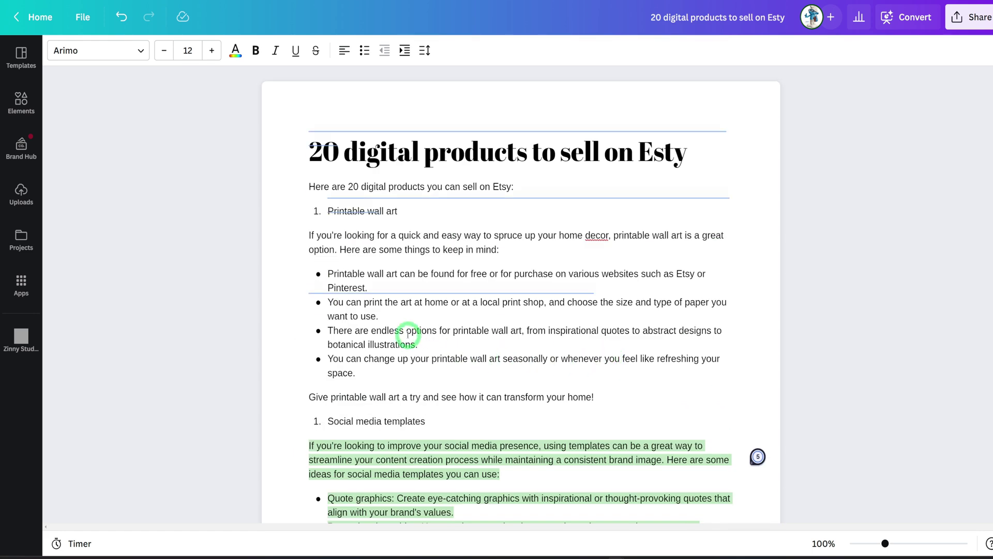
- Clear the highlight on the generated text and quit Grammarly from its suggestions badge in the Doc
left_click(504, 273)
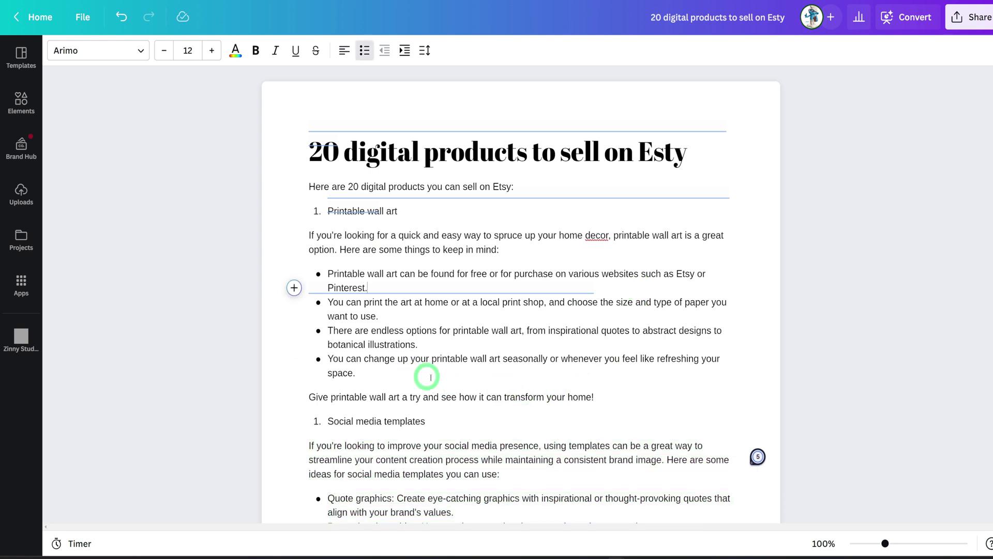
right_click(765, 464)
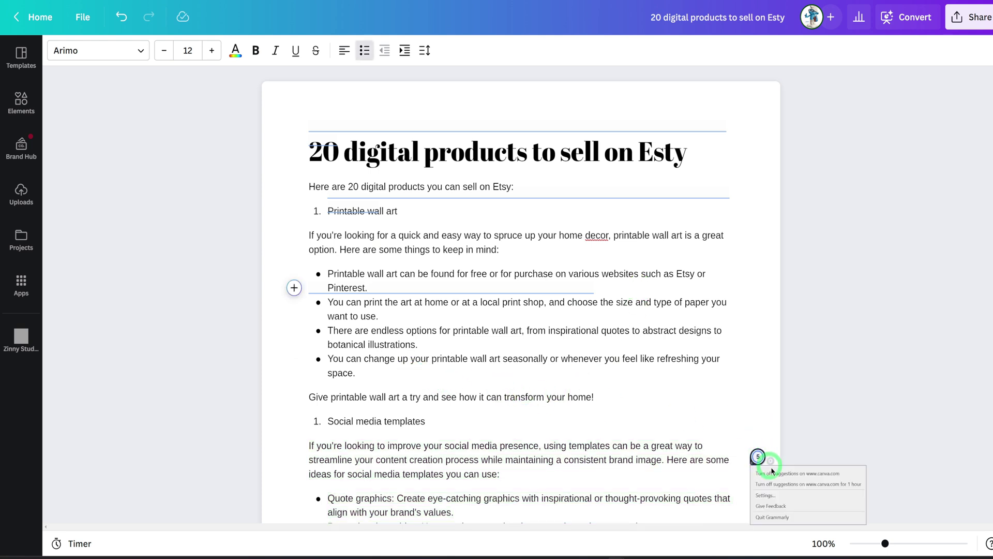
left_click(778, 517)
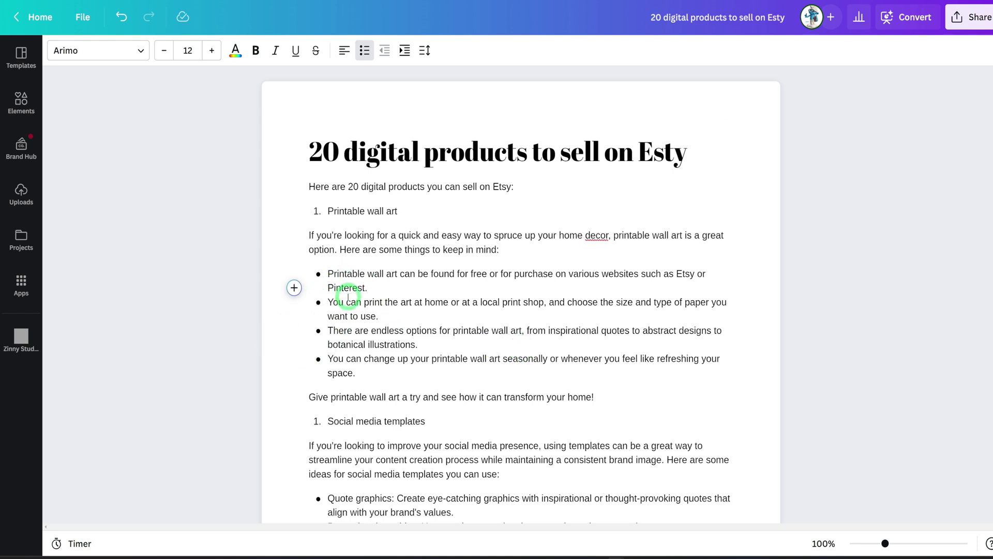
- Rewrite the introduction and bullet points under "Printable wall art" using Magic Write, and compare the new version with the original
left_click_drag(356, 374, 293, 236)
left_click(295, 239)
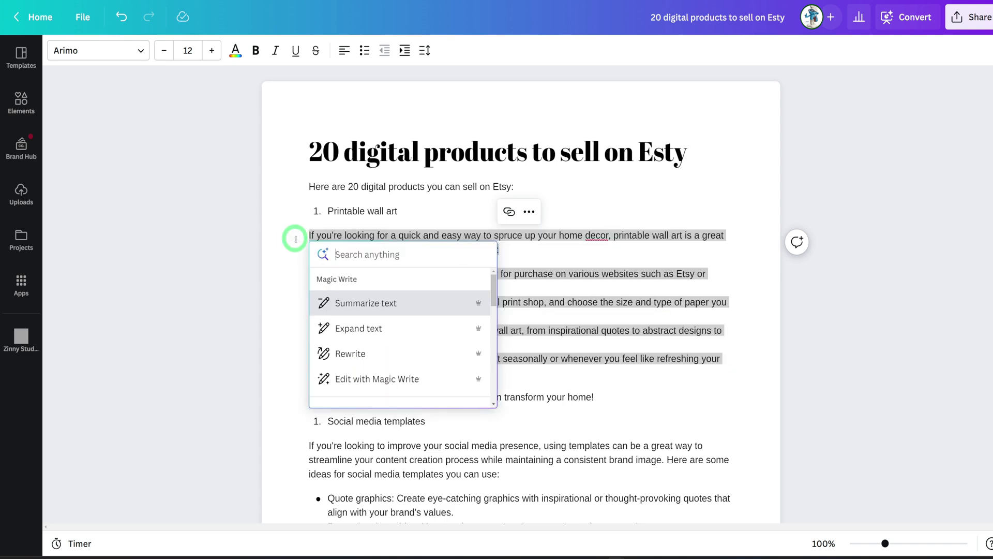
left_click(361, 352)
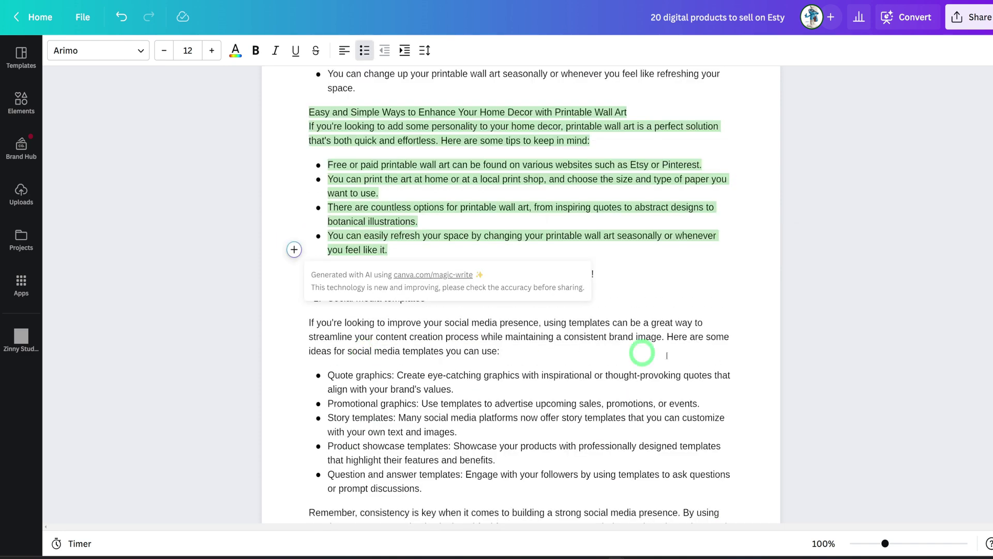
scroll(738, 300, "up", 3)
scroll(738, 300, "up", 2)
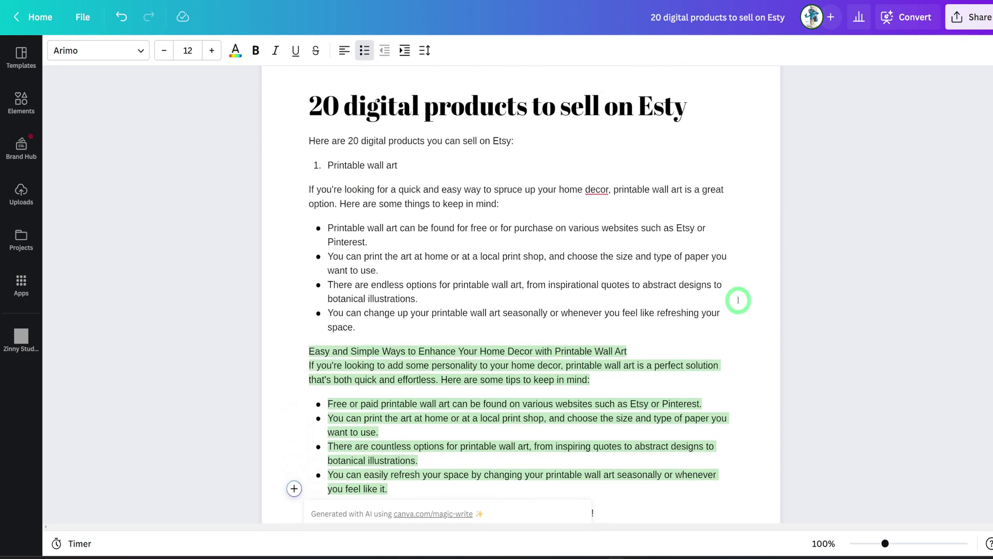
scroll(738, 300, "down", 13)
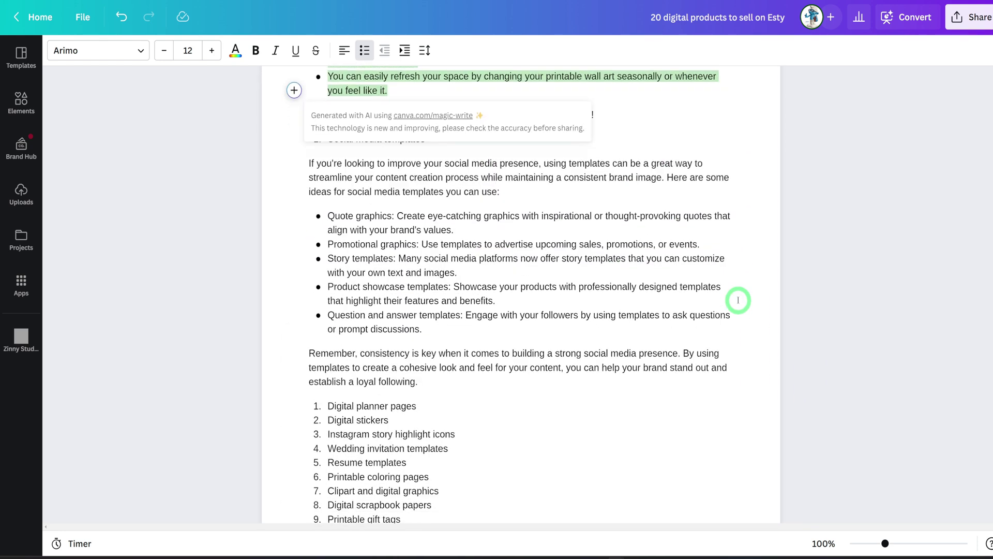
scroll(738, 300, "up", 13)
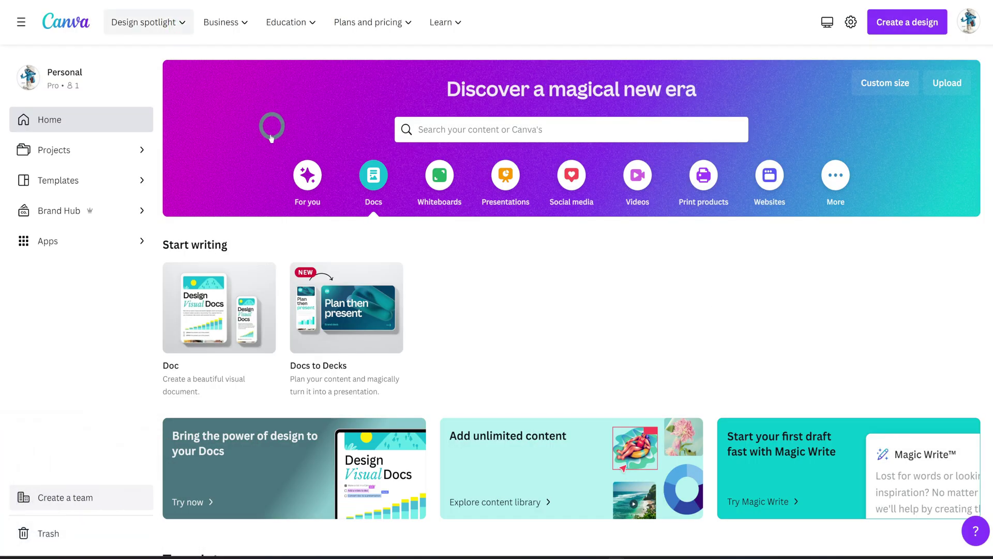
- Find Magic Presentation among the Canva Create features on the home page and open its Magic Design prompt in a new presentation
left_click(319, 178)
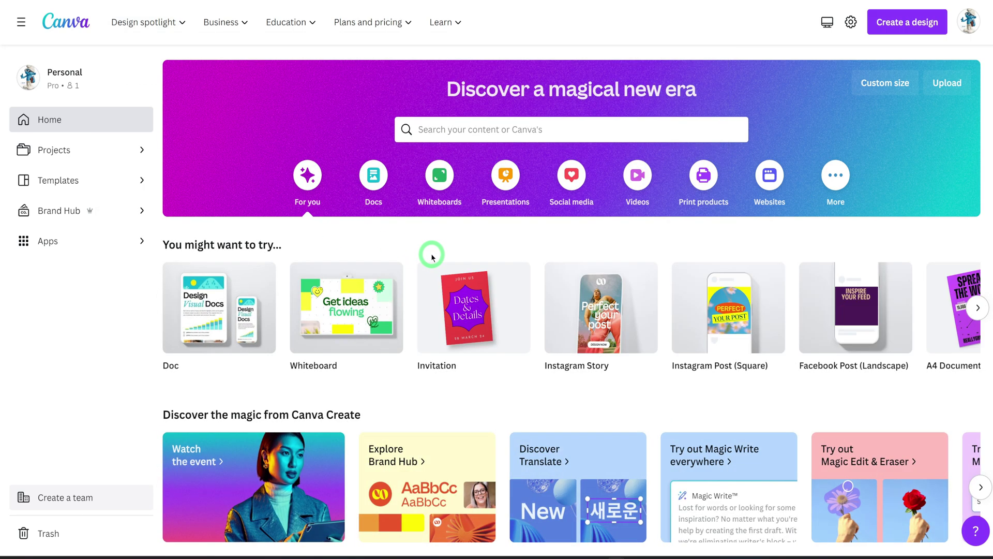
scroll(485, 421, "down", 1)
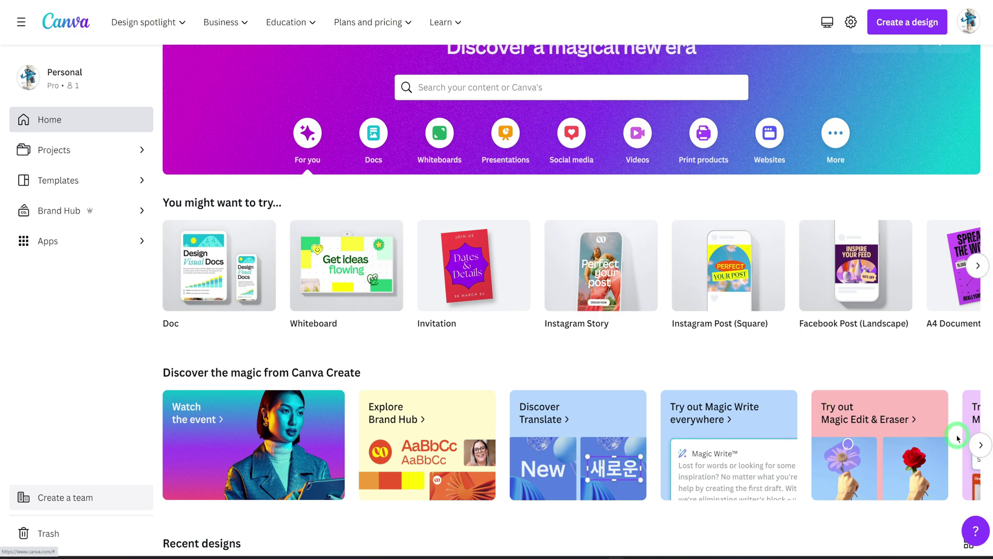
left_click(980, 445)
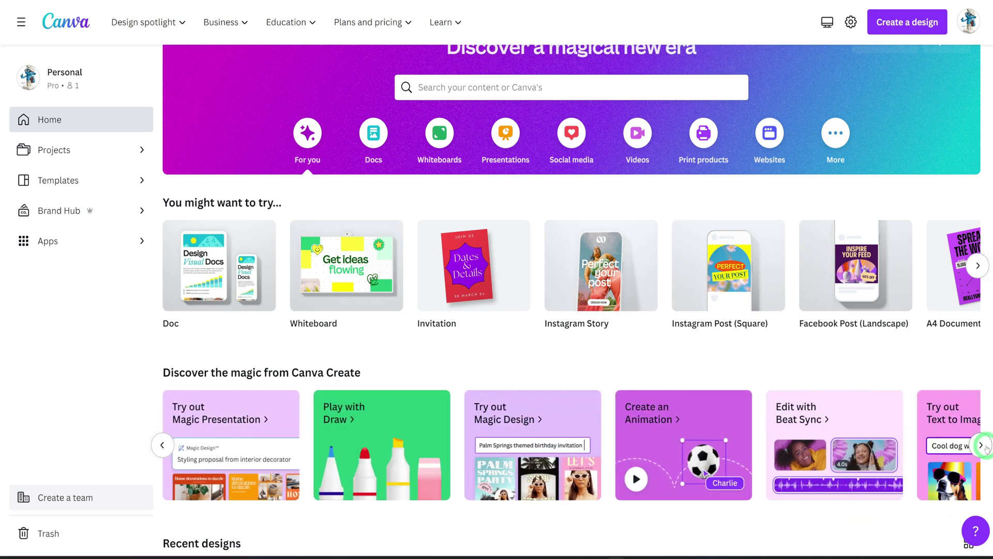
left_click(197, 417)
left_click(333, 378)
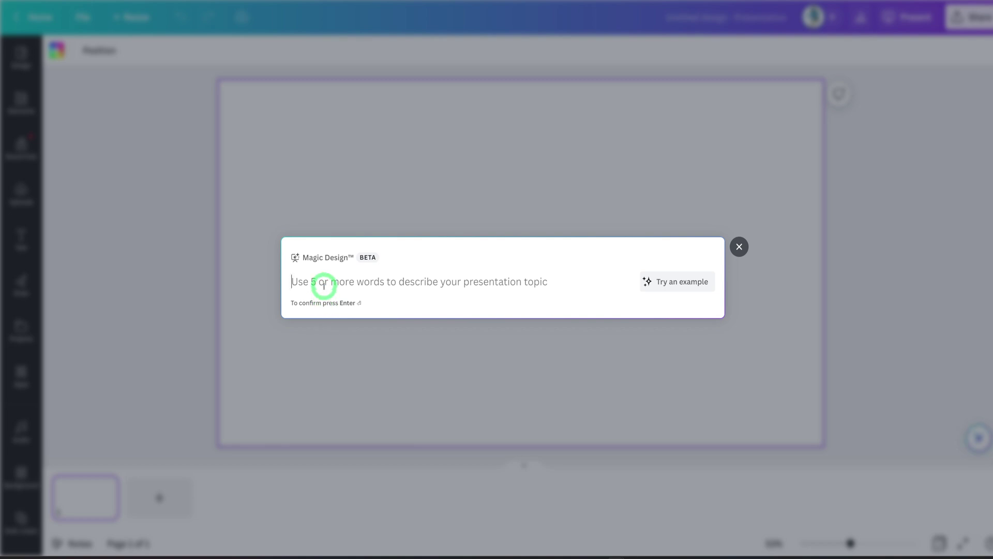
- Generate presentation designs with the Magic Design prompt "10 popular desserts" and preview the slides
type("10 popular desserts")
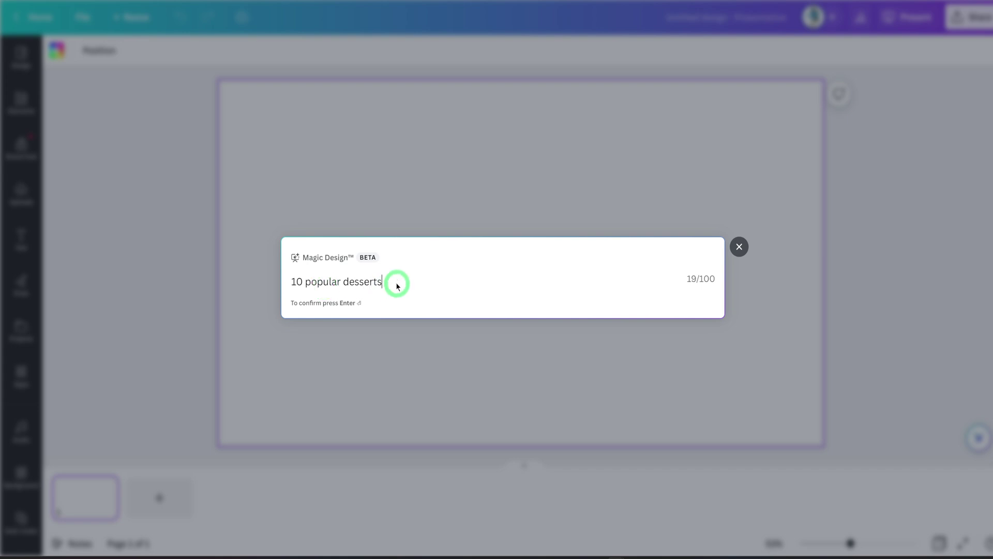
key("Return")
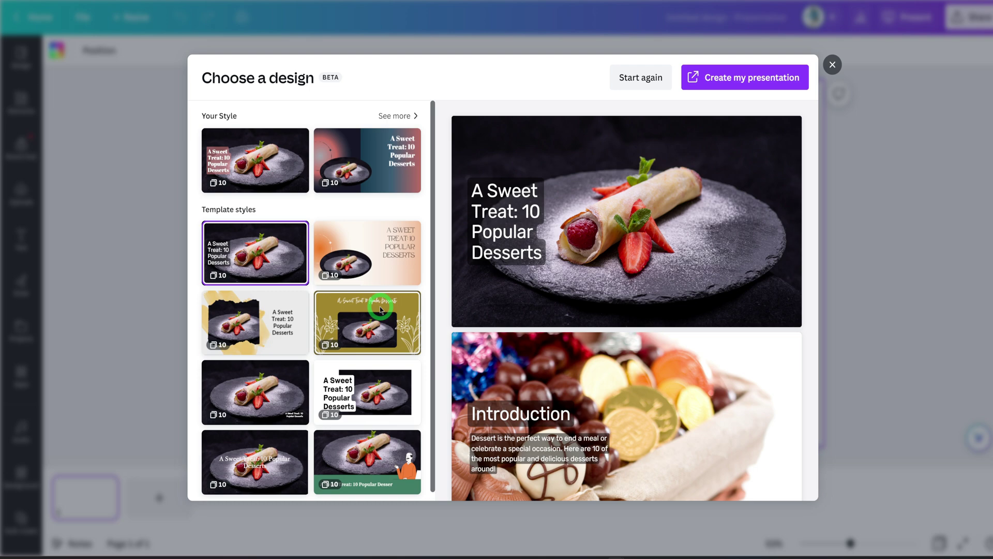
scroll(640, 269, "down", 3)
scroll(640, 269, "down", 6)
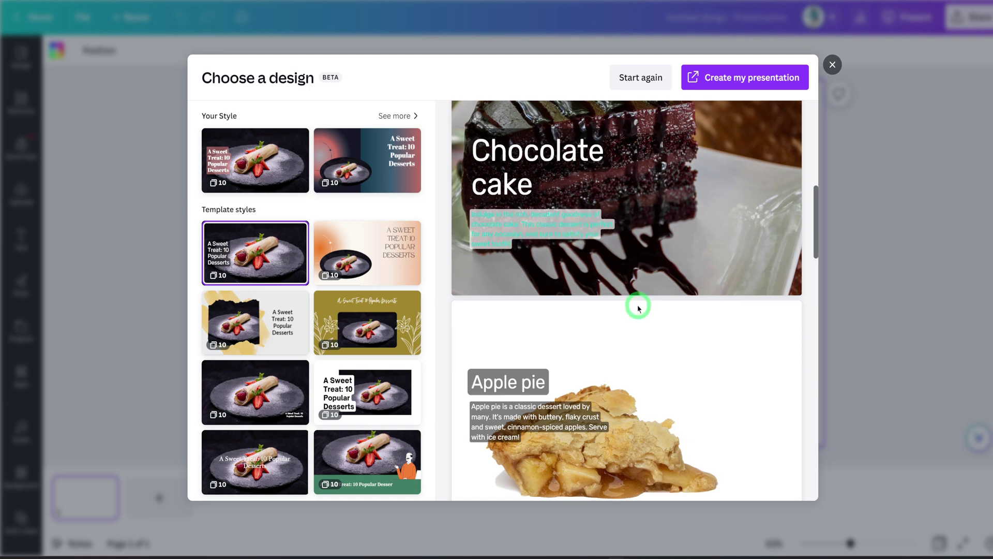
scroll(634, 305, "down", 8)
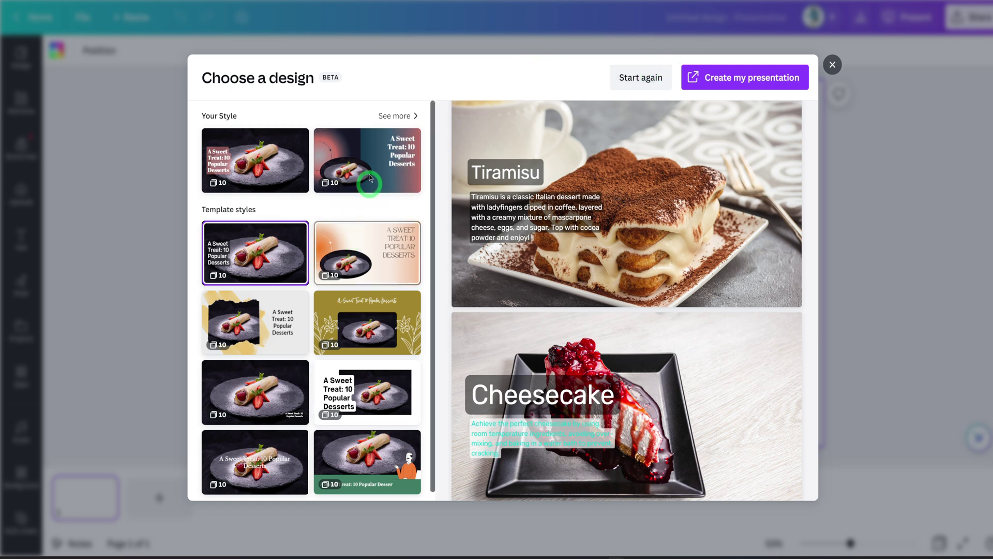
- Create the presentation from the first design under Your Style and dismiss the notice about the new technology
left_click(402, 117)
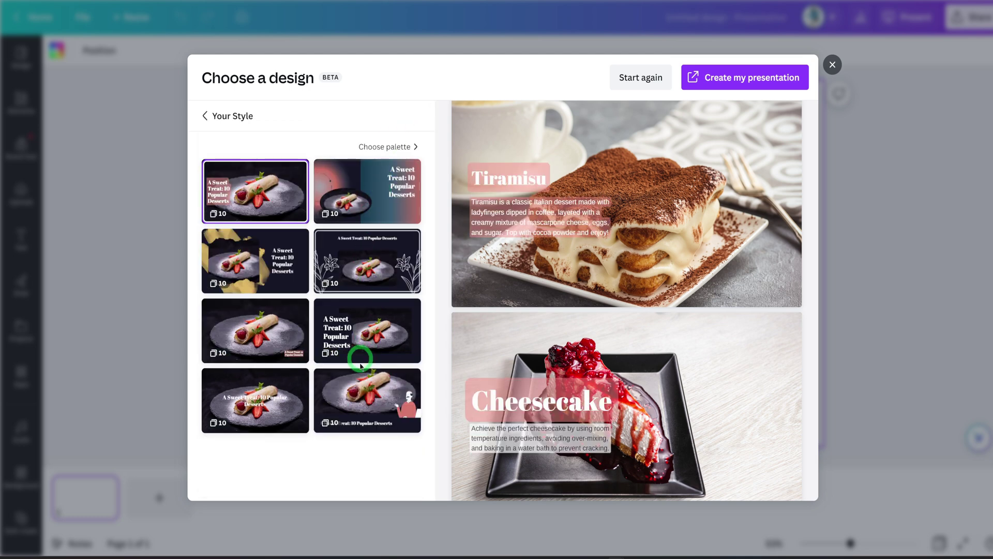
left_click(250, 189)
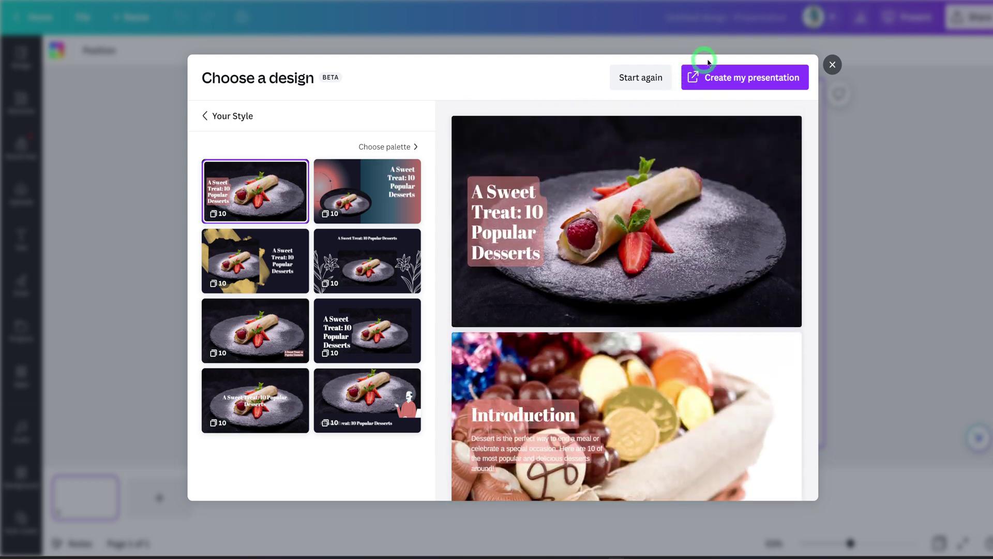
left_click(731, 78)
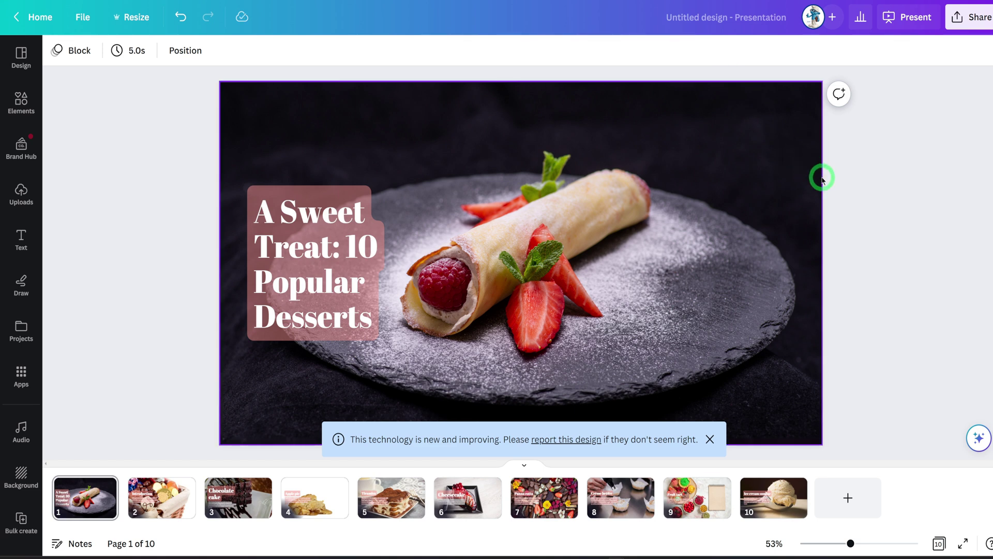
left_click(710, 439)
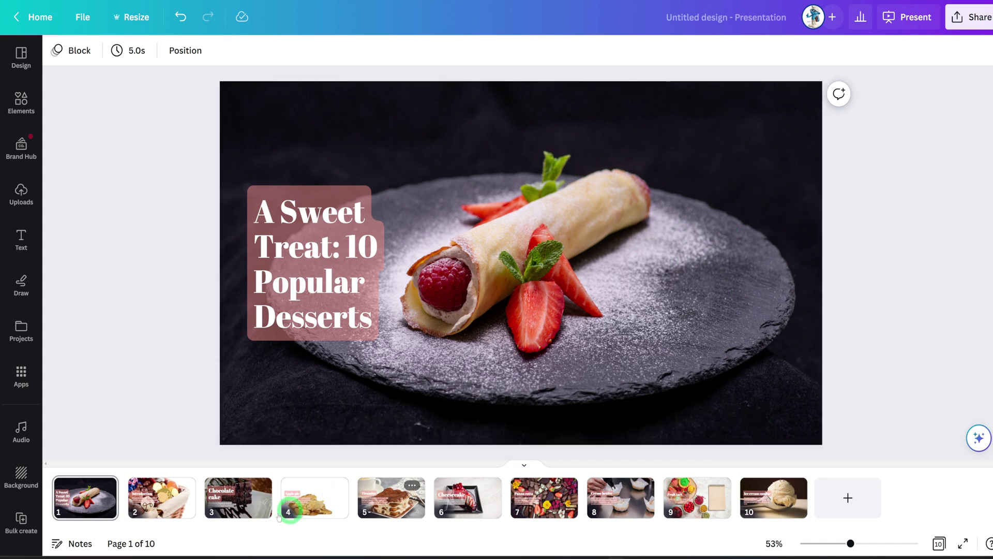
- Review the content and images of presentation pages 2 to 10 one by one
left_click(139, 510)
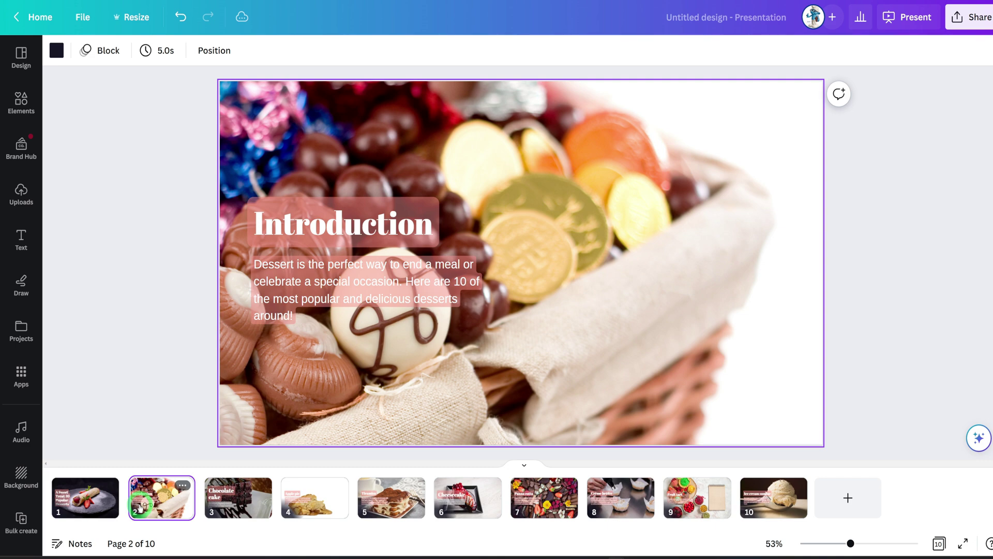
left_click(223, 503)
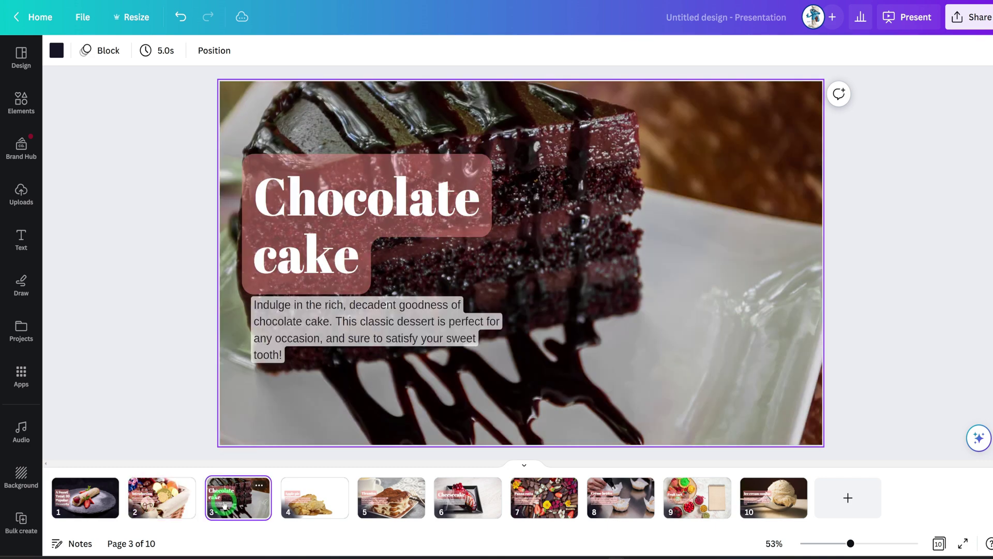
left_click(317, 505)
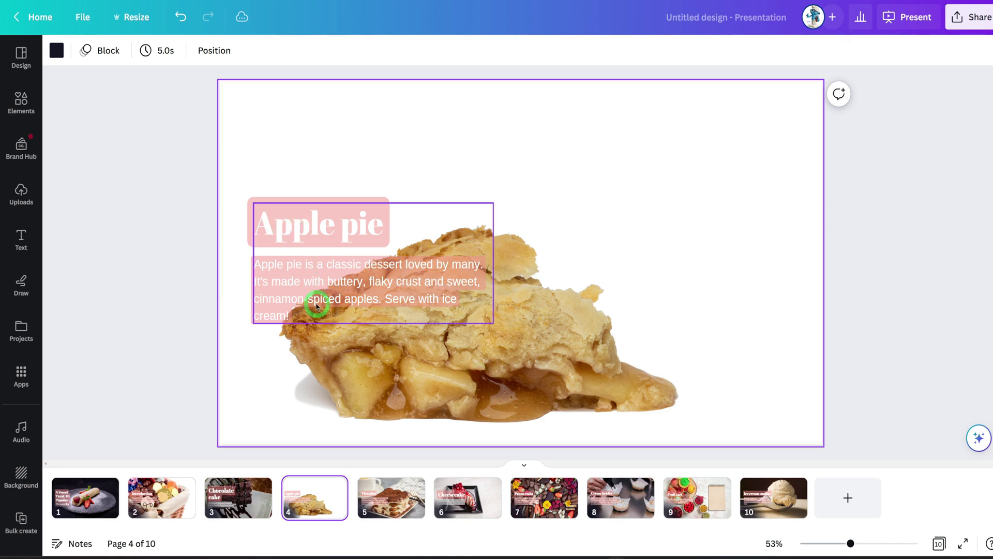
left_click(396, 501)
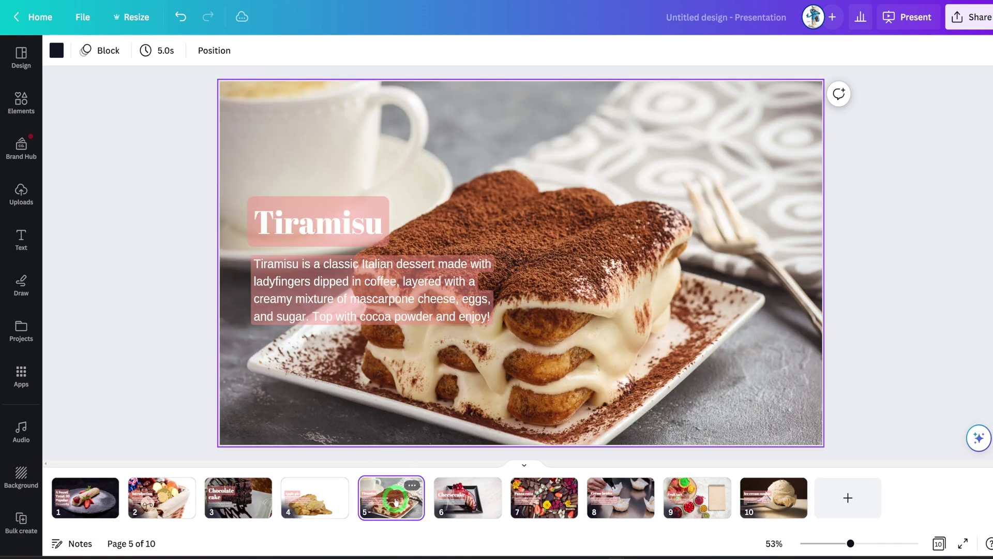
left_click(464, 499)
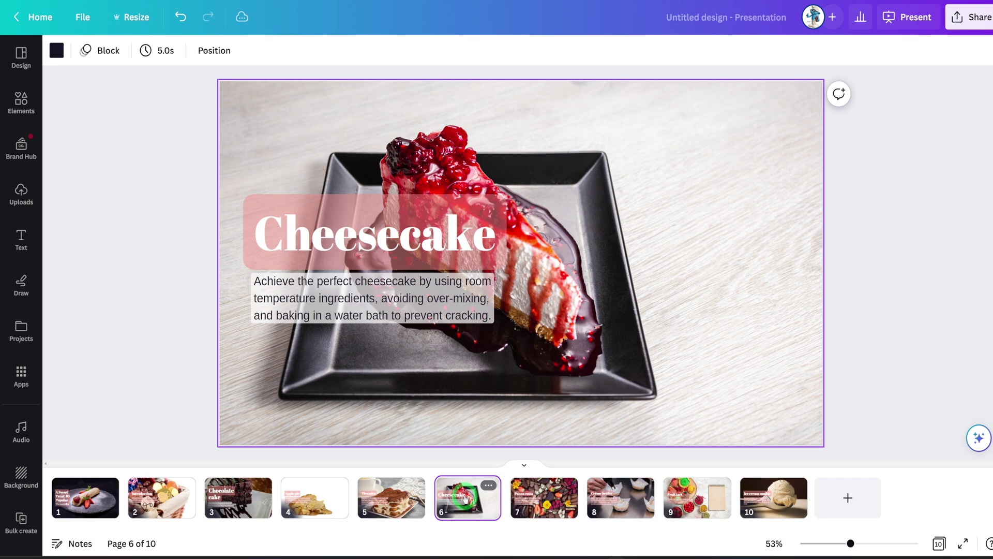
left_click(514, 501)
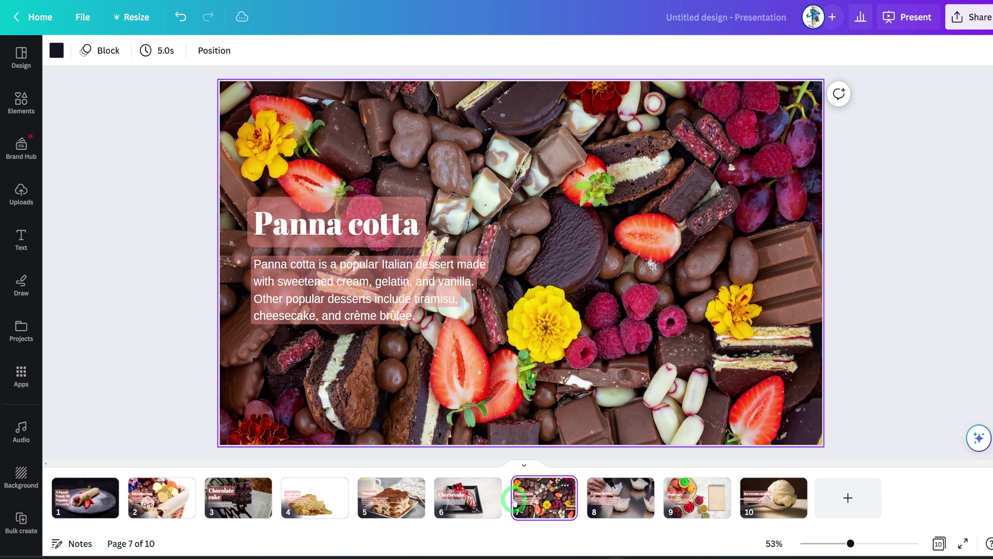
left_click(623, 497)
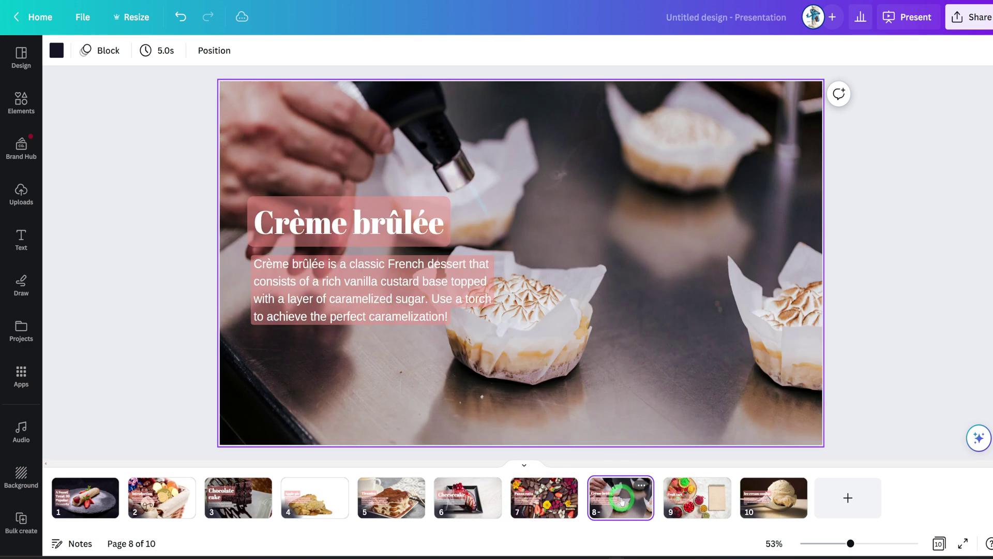
left_click(692, 500)
left_click(767, 507)
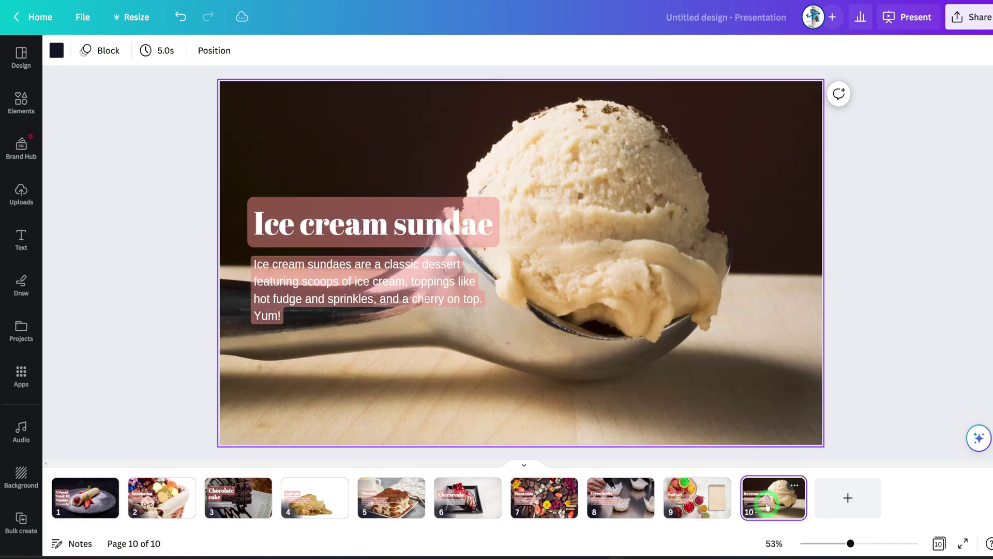
- Select the ice cream sundae description text on page 10 and open the Translate app
left_click(746, 321)
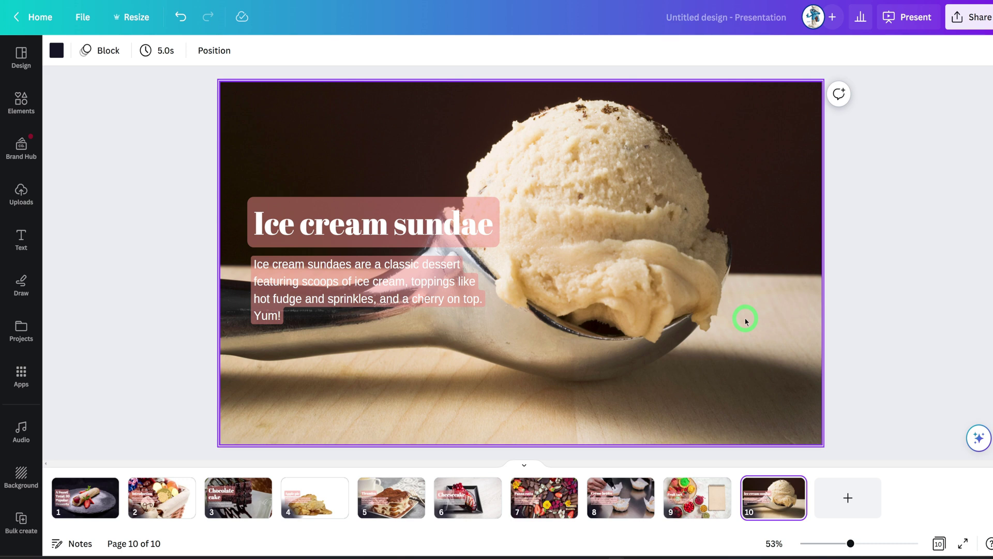
left_click(745, 322)
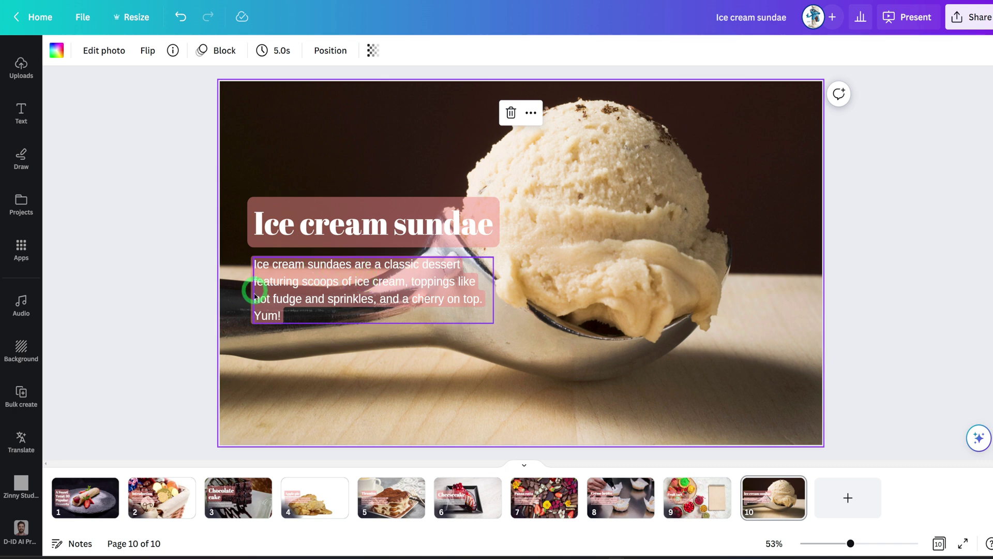
left_click(282, 317)
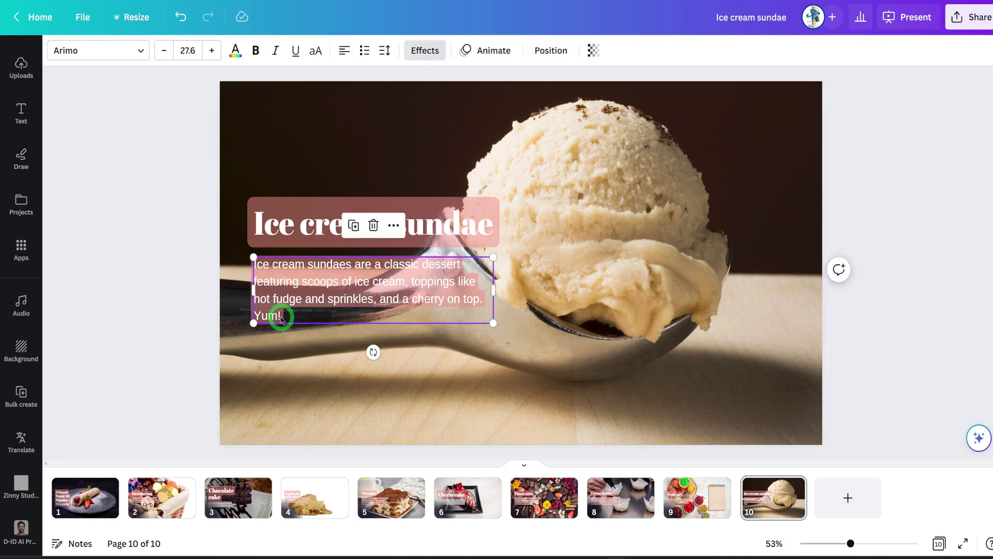
left_click(279, 316)
left_click_drag(279, 316, 252, 268)
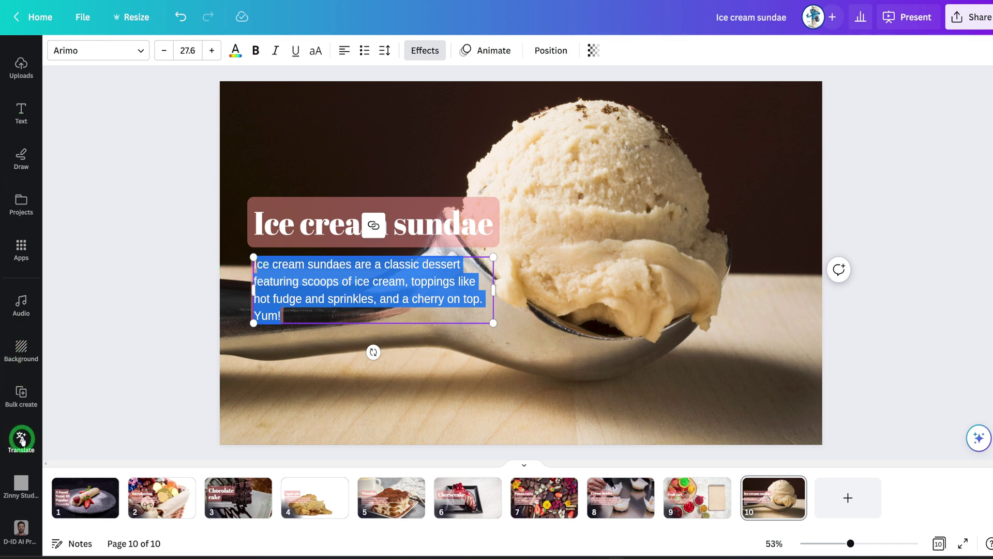
left_click_drag(284, 313, 254, 267)
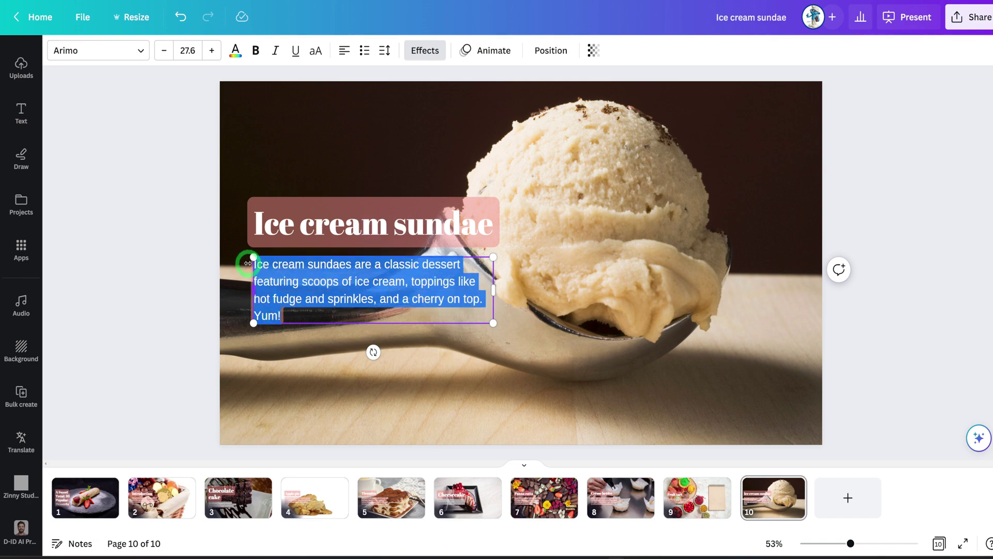
left_click(21, 441)
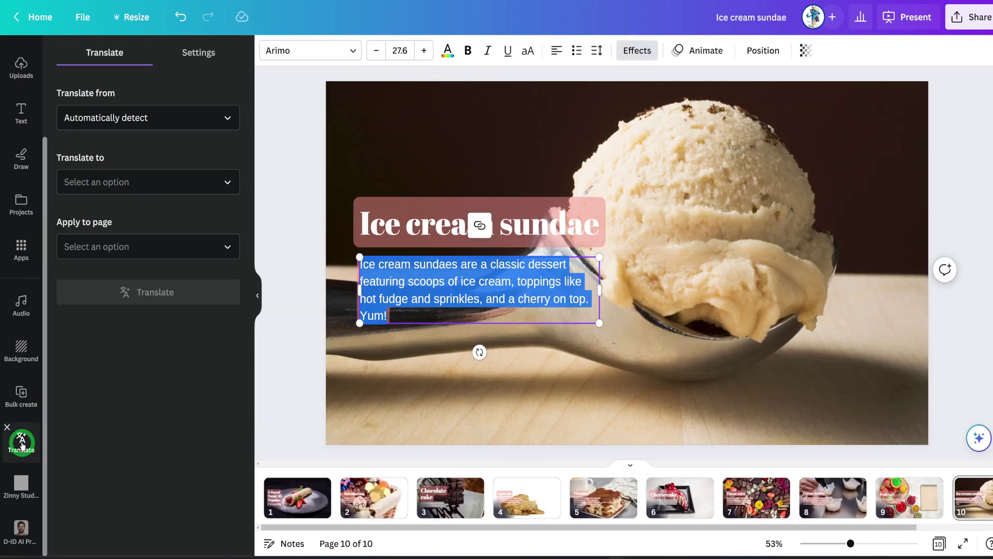
- Keep the source language on Automatically detect and set French as the language to translate to
left_click(128, 121)
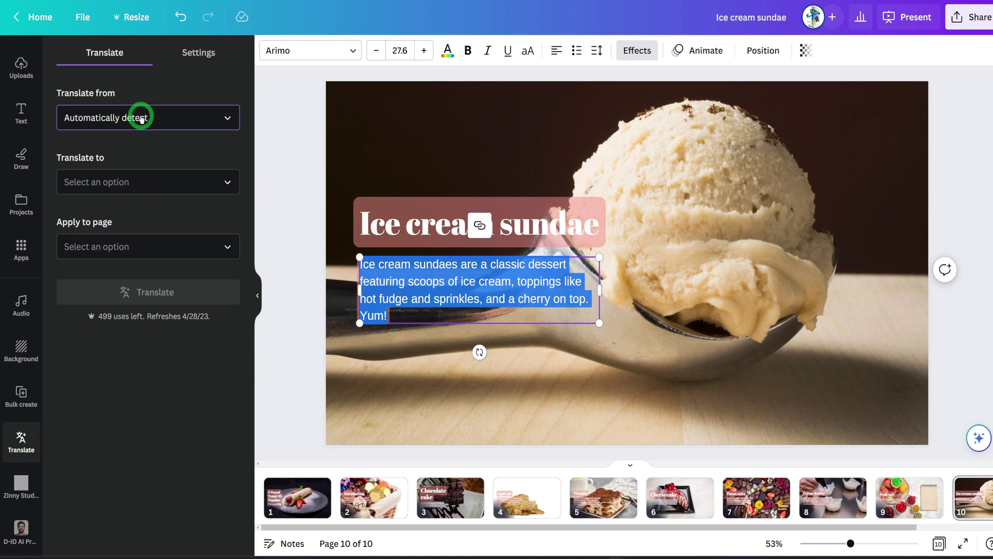
left_click(141, 118)
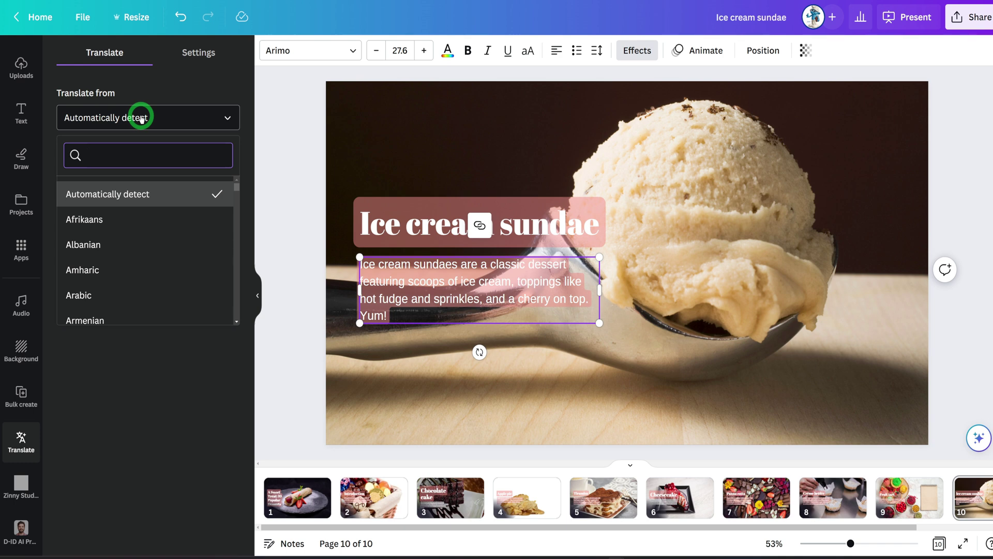
left_click(141, 119)
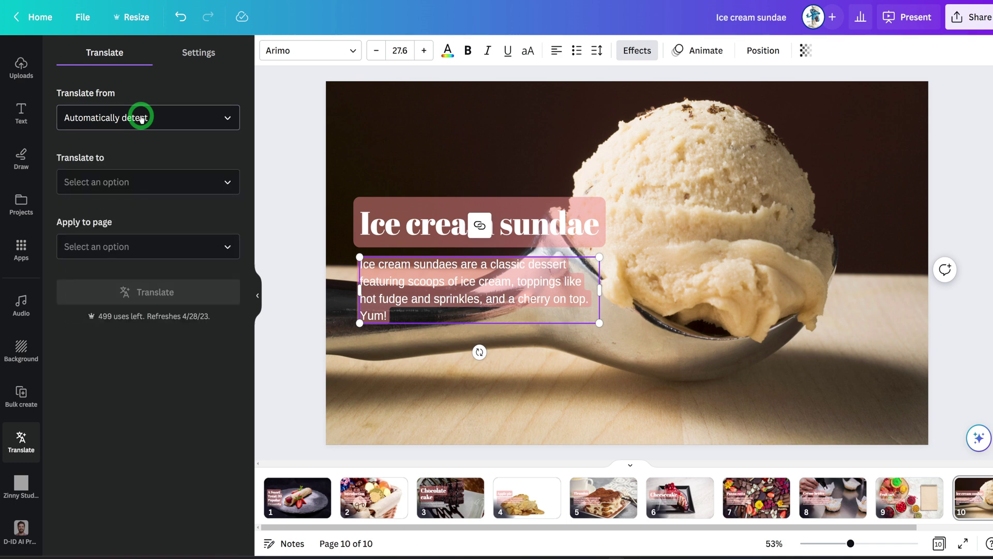
left_click(146, 181)
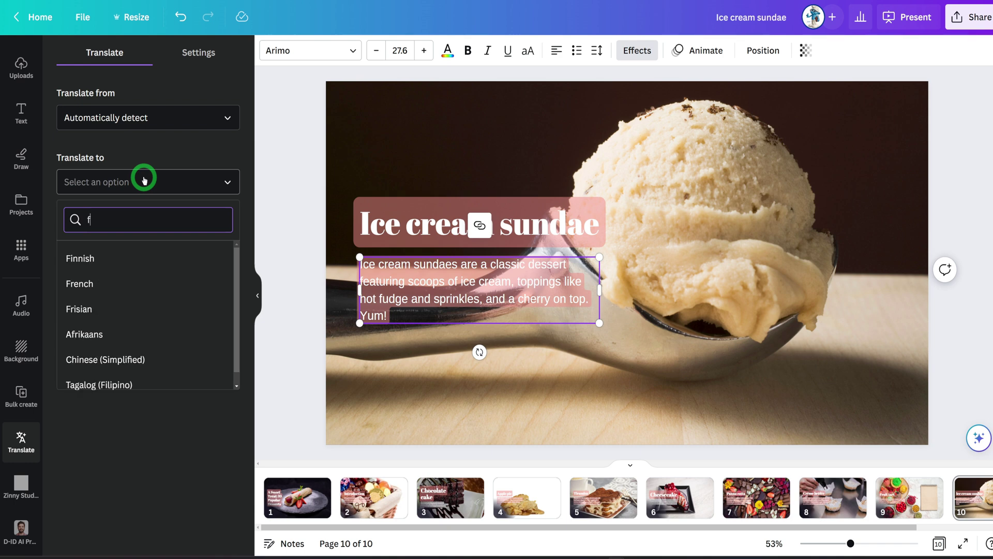
type("french")
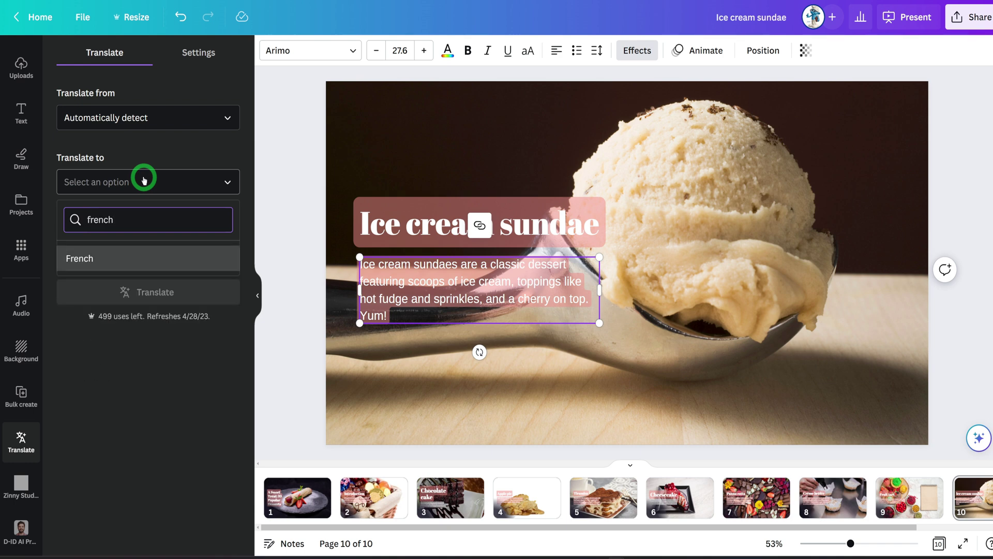
left_click(78, 257)
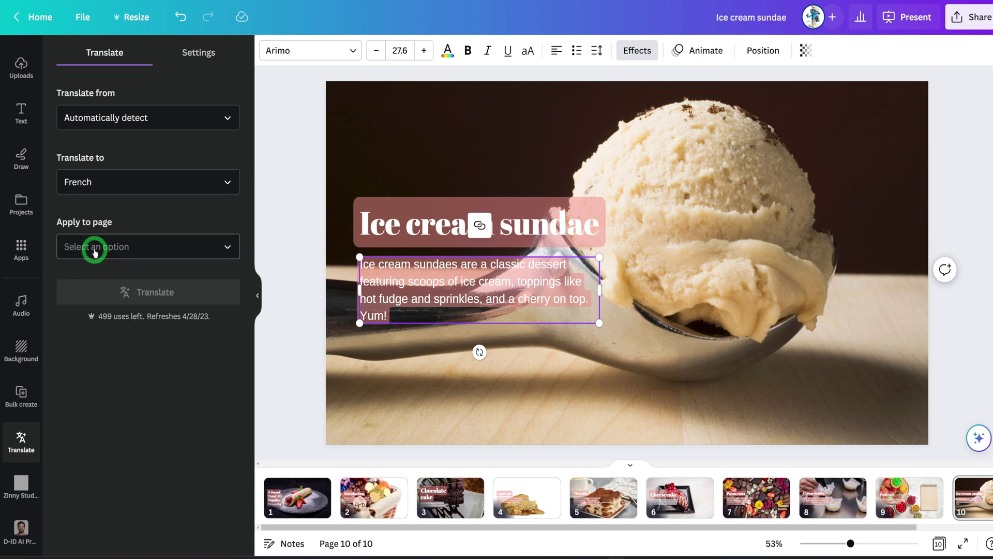
- Apply the French translation to page 8, the crème brûlée slide
left_click(192, 254)
scroll(140, 384, "down", 2)
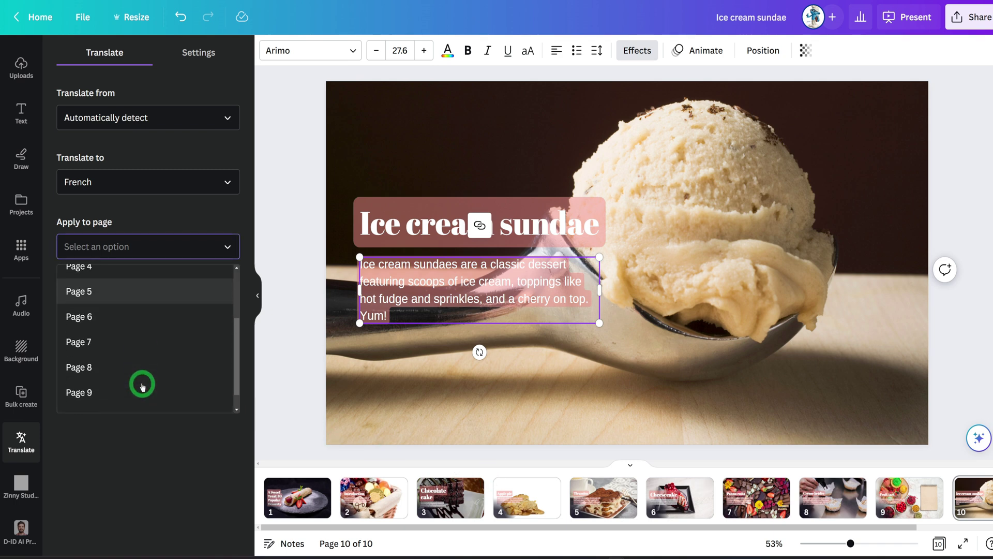
left_click(107, 369)
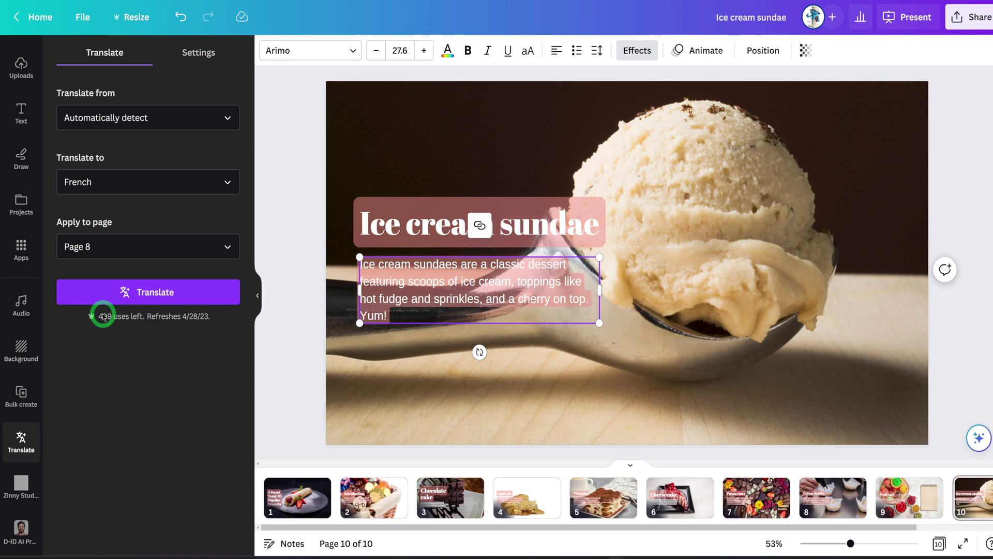
left_click(167, 292)
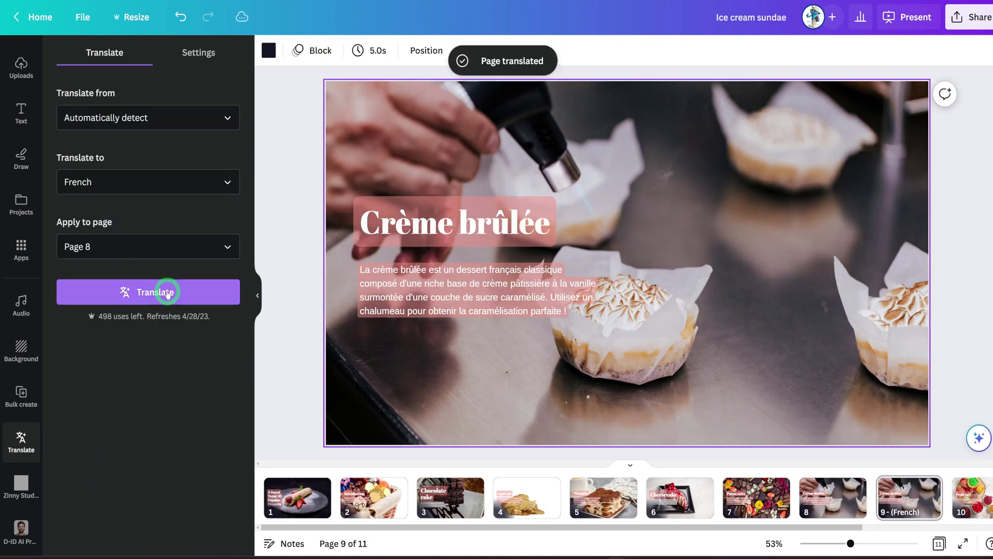
left_click(411, 271)
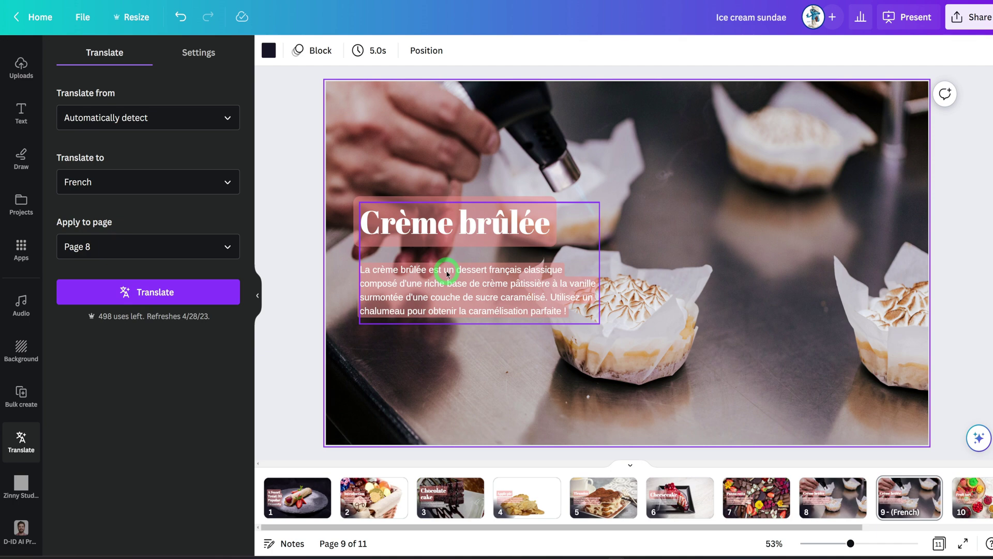
- Translate page 10, the fruit tart slide, into French
scroll(465, 300, "down", 2)
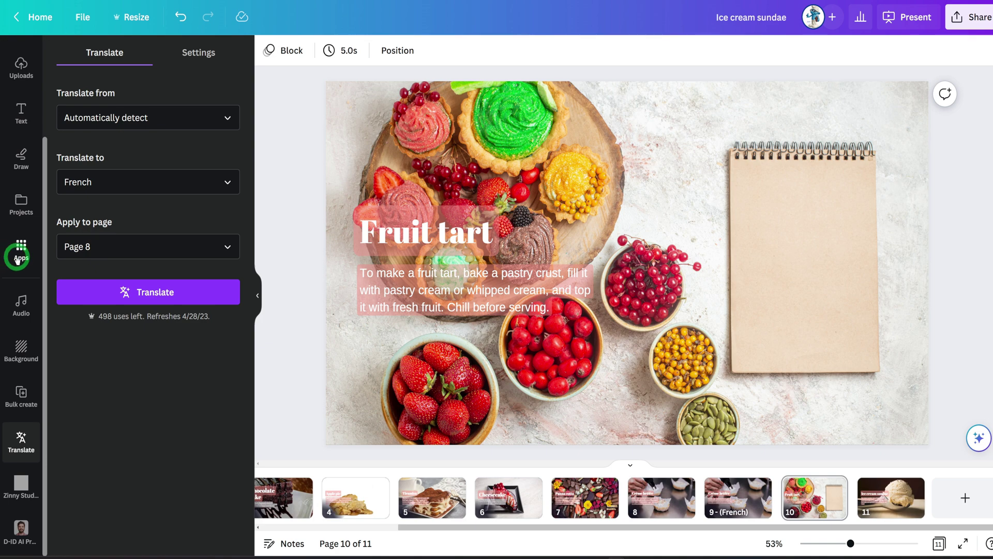
left_click(79, 247)
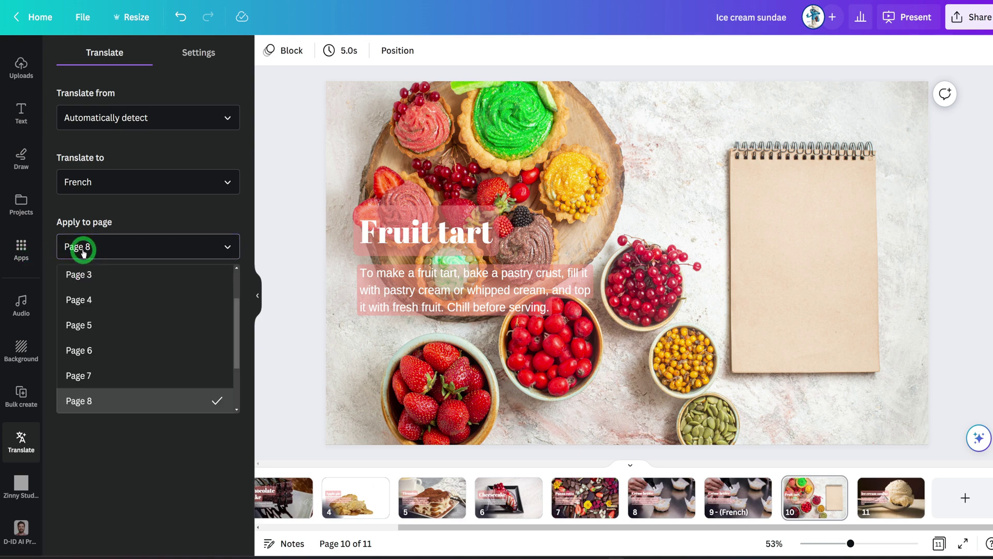
scroll(140, 274, "up", 2)
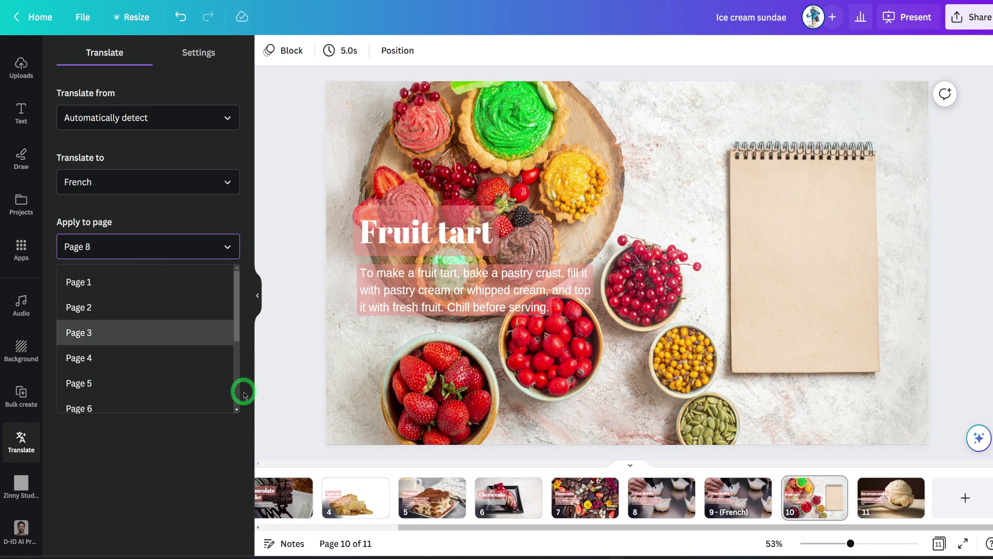
scroll(237, 348, "down", 3)
left_click(120, 382)
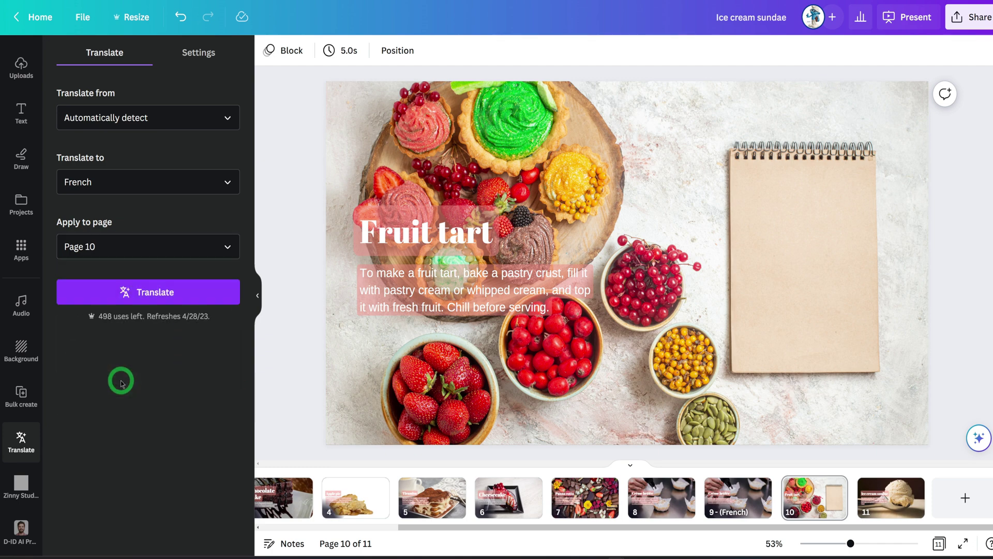
left_click(130, 293)
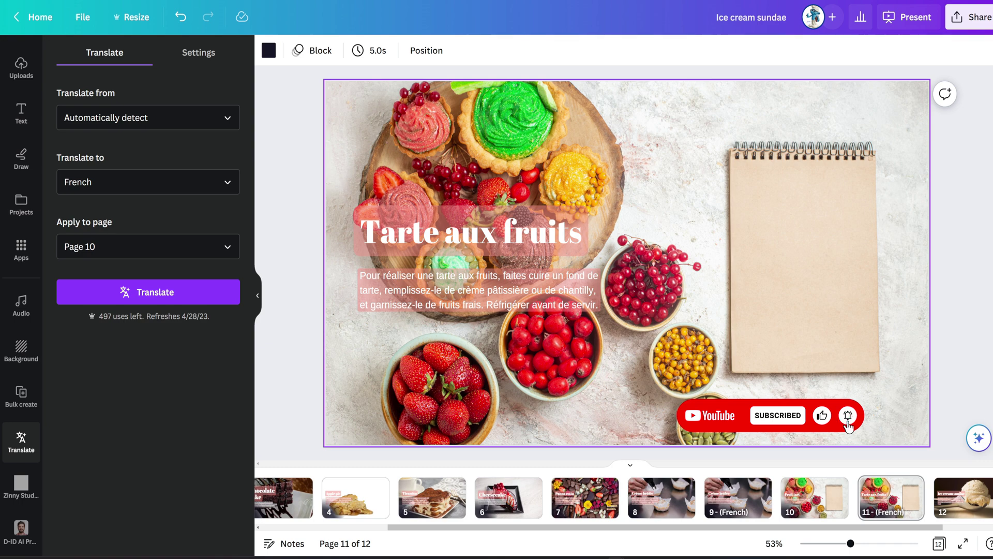
- Add a blank page after page 2 in the 1000px × 1000px giraffe design
left_click(610, 192)
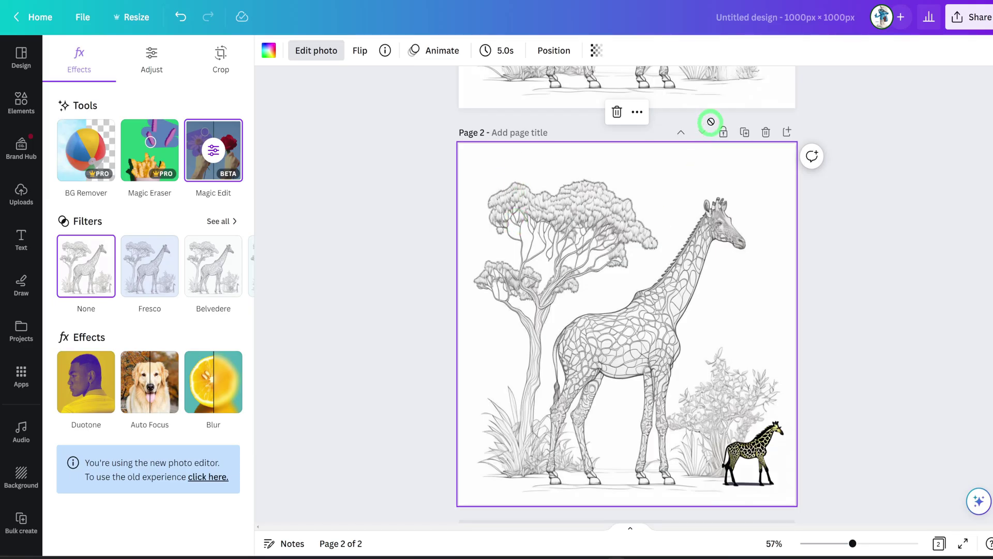
left_click(788, 133)
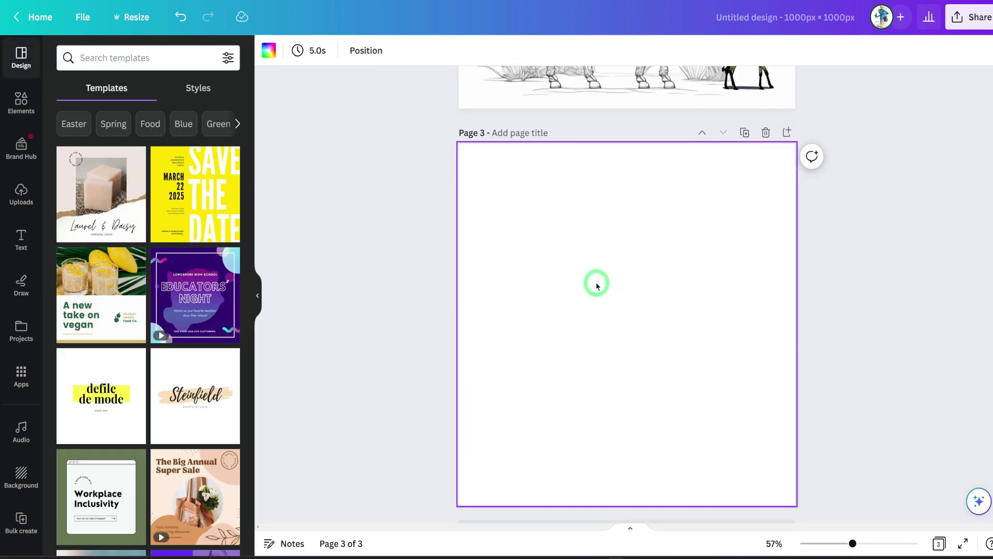
scroll(638, 284, "up", 3)
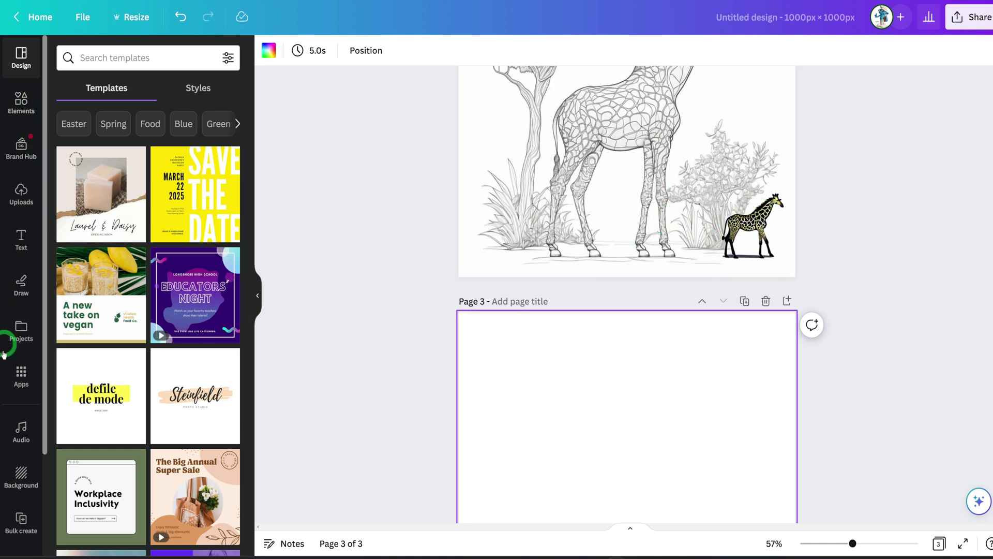
- Open the Text to Image app from the Canva apps and start using it on the blank page 3
scroll(16, 341, "down", 3)
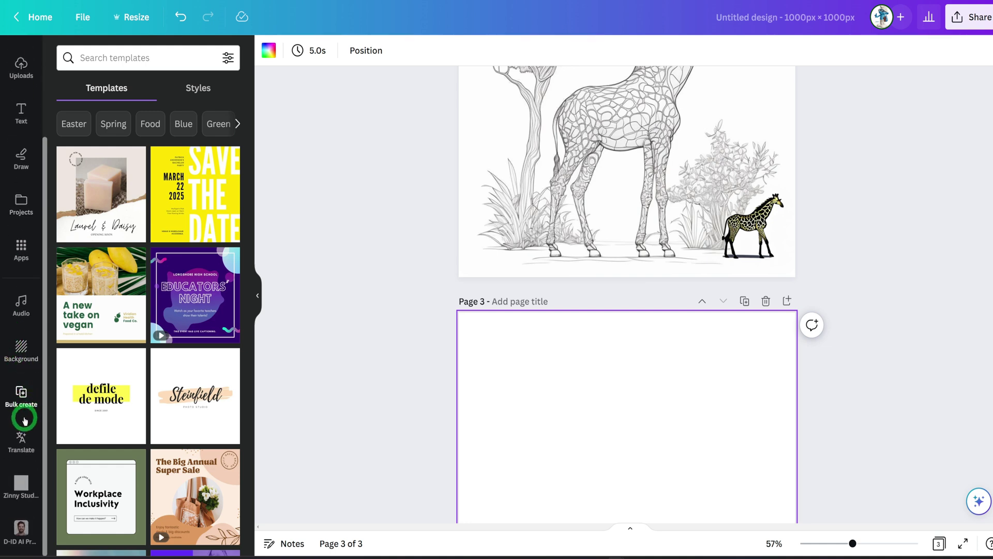
left_click(24, 251)
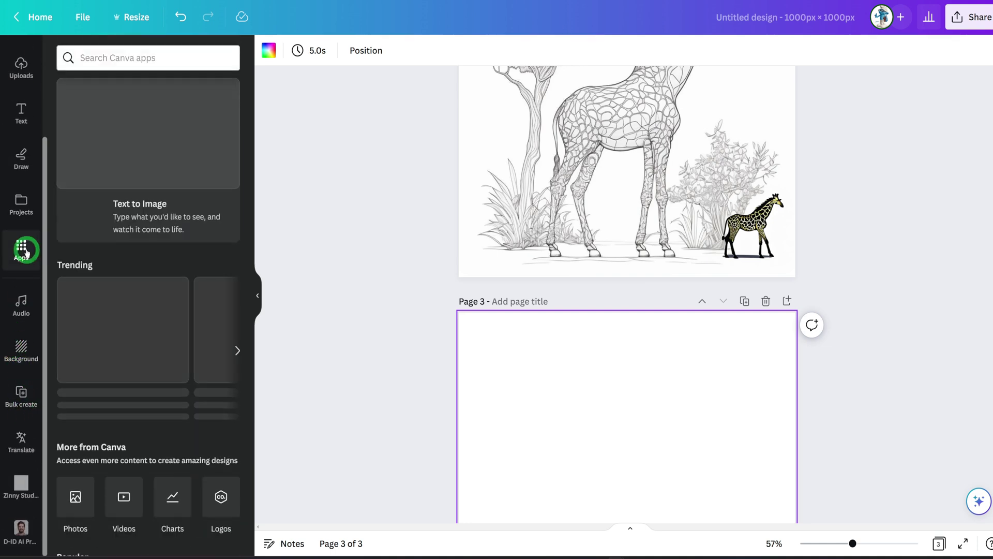
left_click(164, 158)
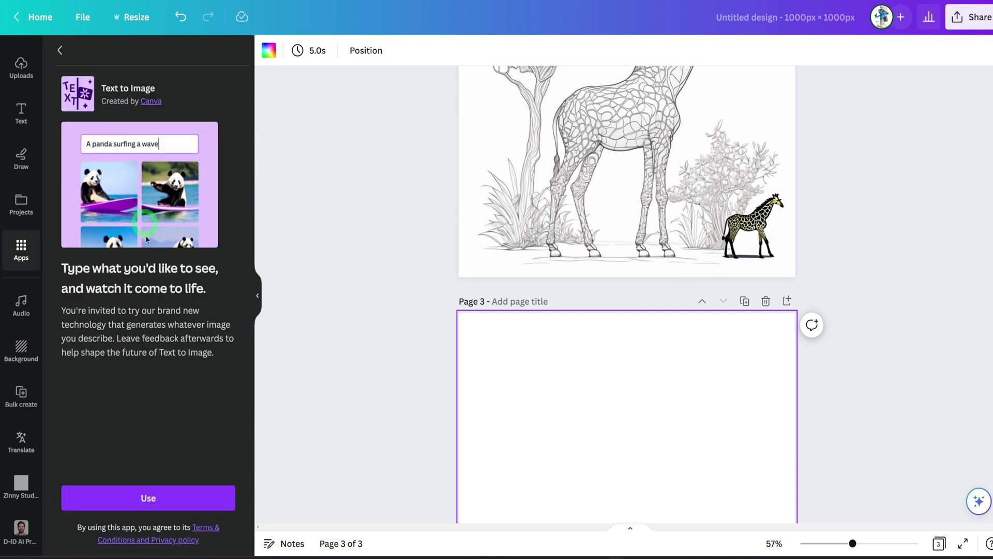
left_click(178, 500)
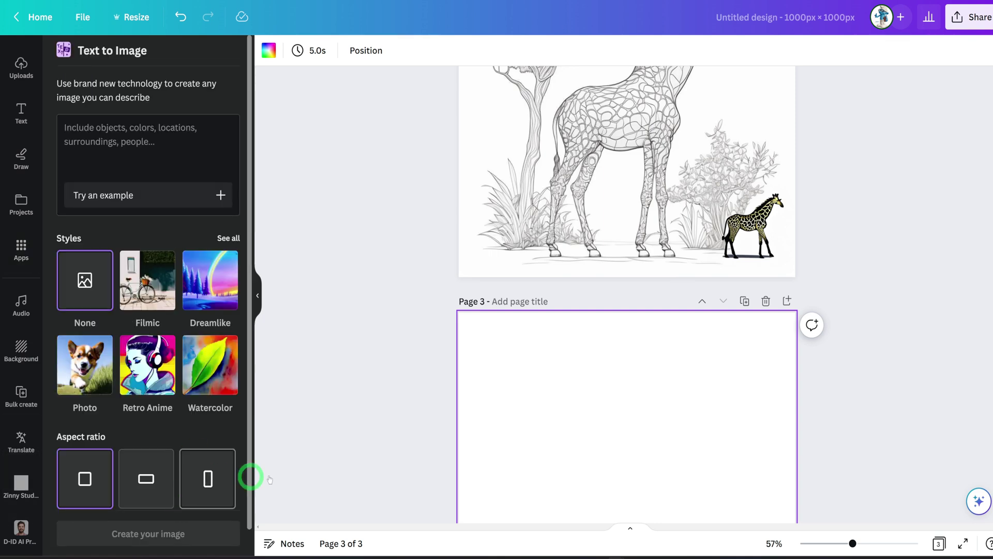
scroll(603, 437, "down", 3)
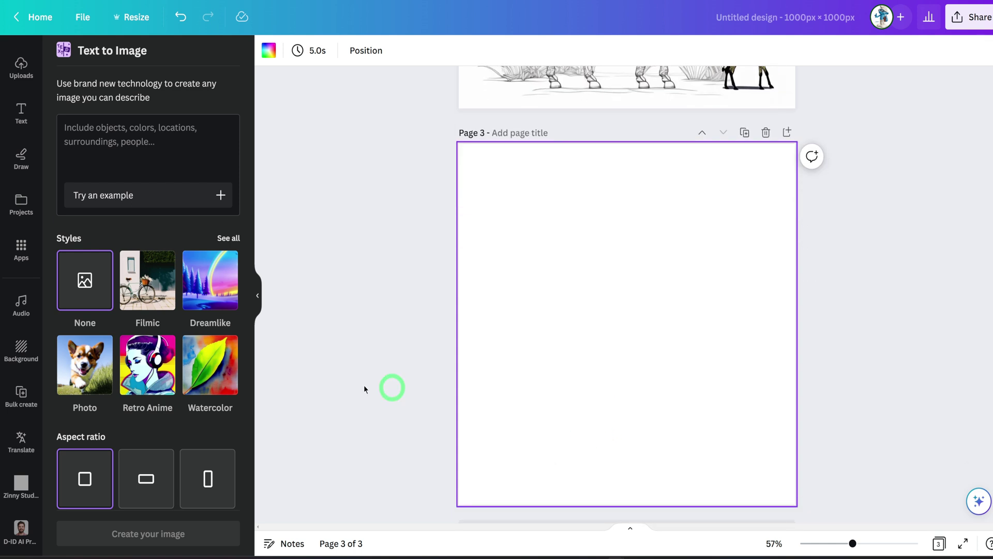
- Browse the full list of image styles and choose the Ink Print style from Fine art
left_click(224, 239)
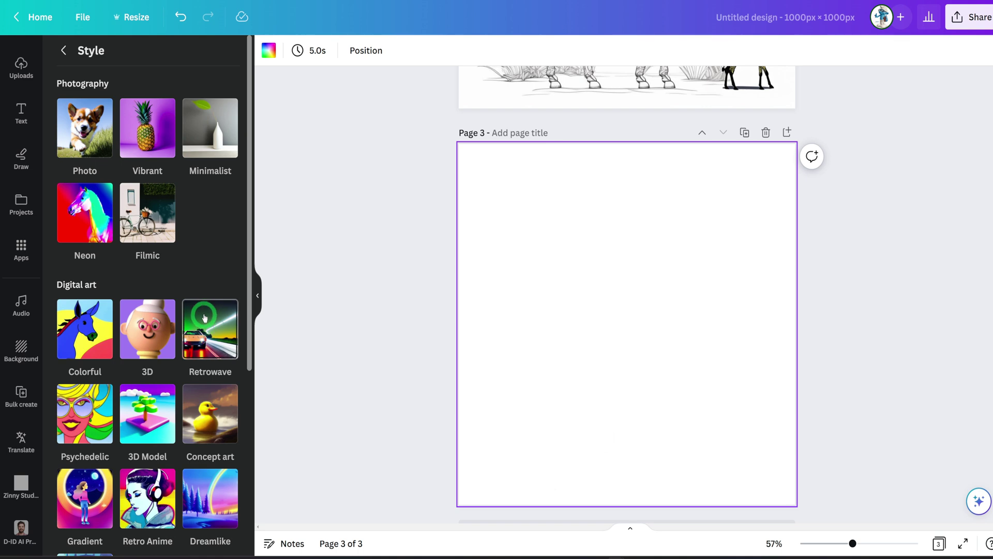
scroll(155, 258, "down", 2)
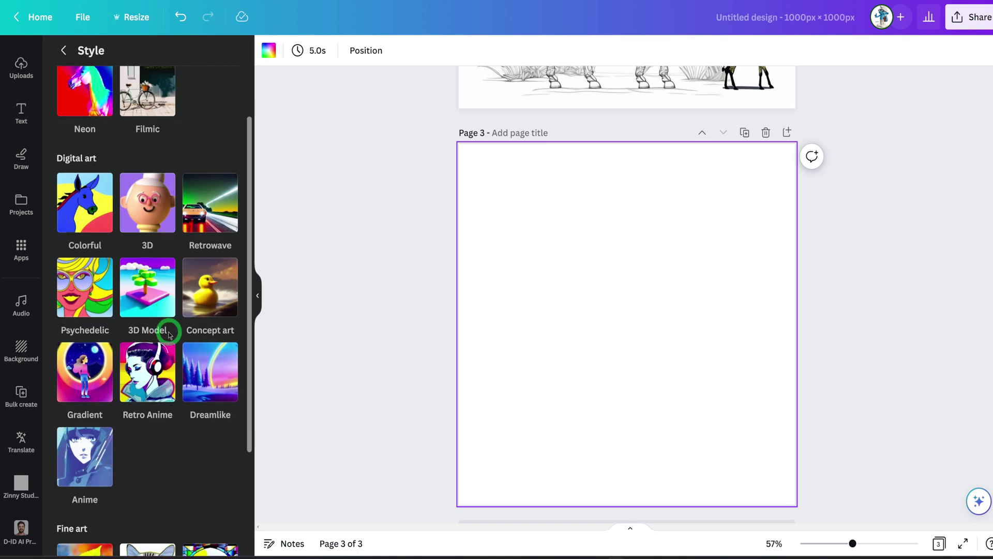
scroll(169, 334, "down", 3)
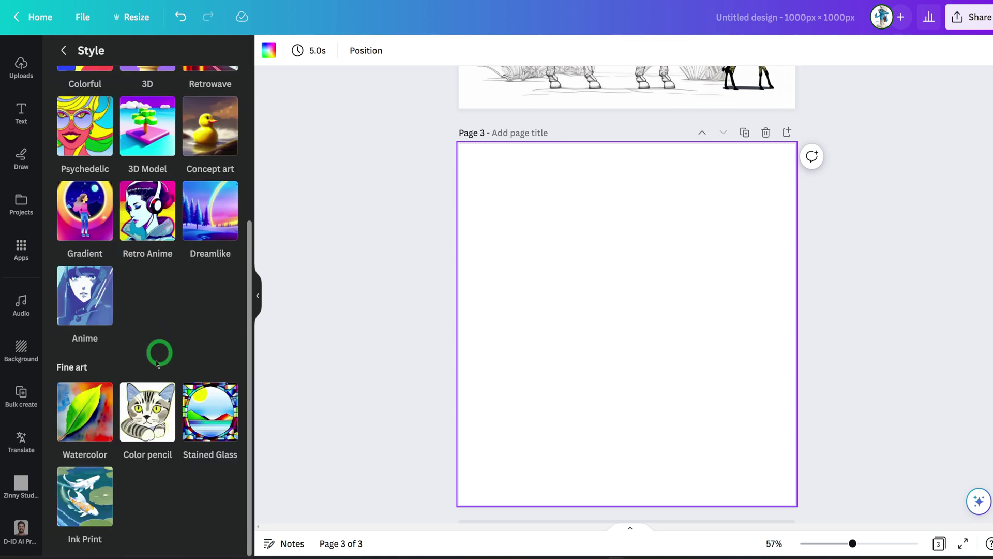
left_click(79, 502)
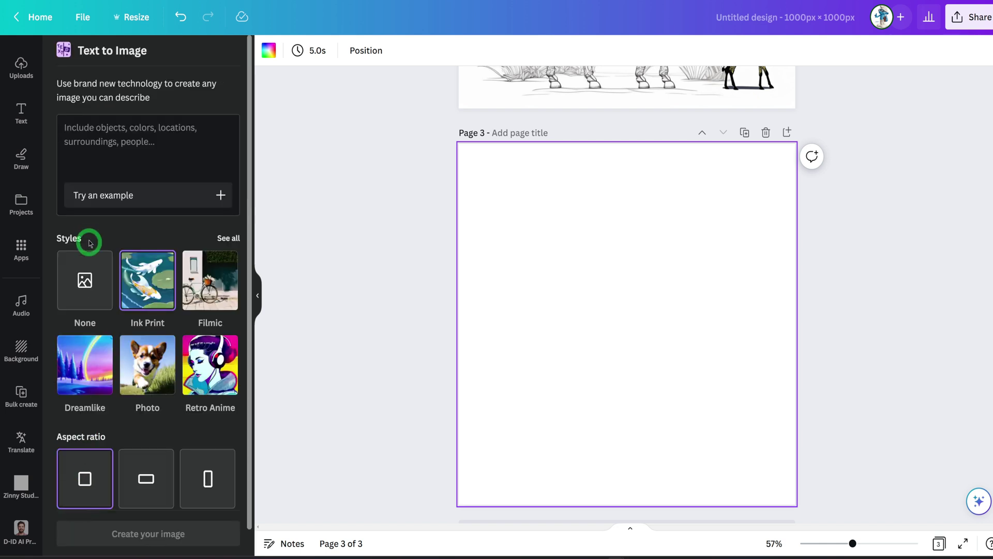
- Generate square images from the prompt "Giraffe", then create a second set of variations
left_click(86, 137)
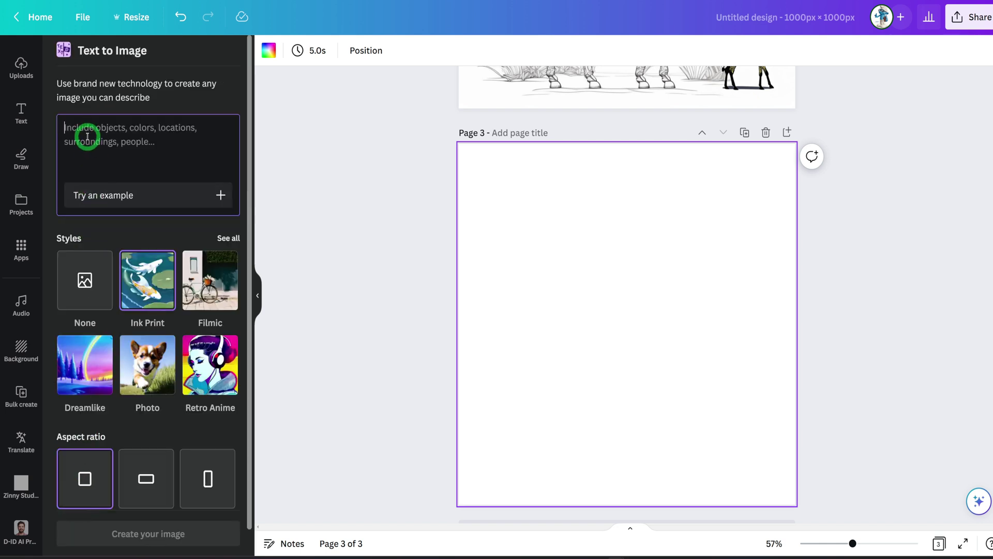
type("Giraffe")
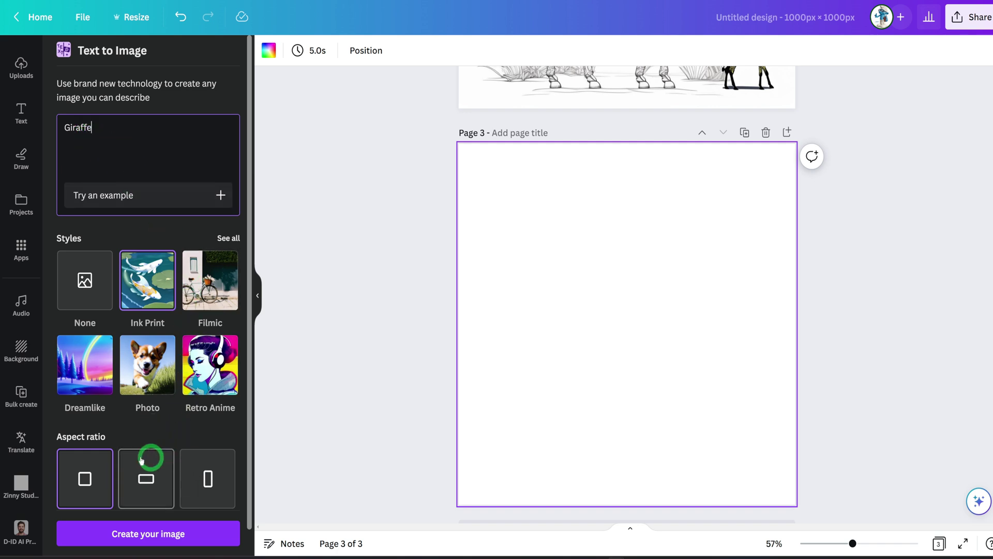
scroll(149, 472, "down", 1)
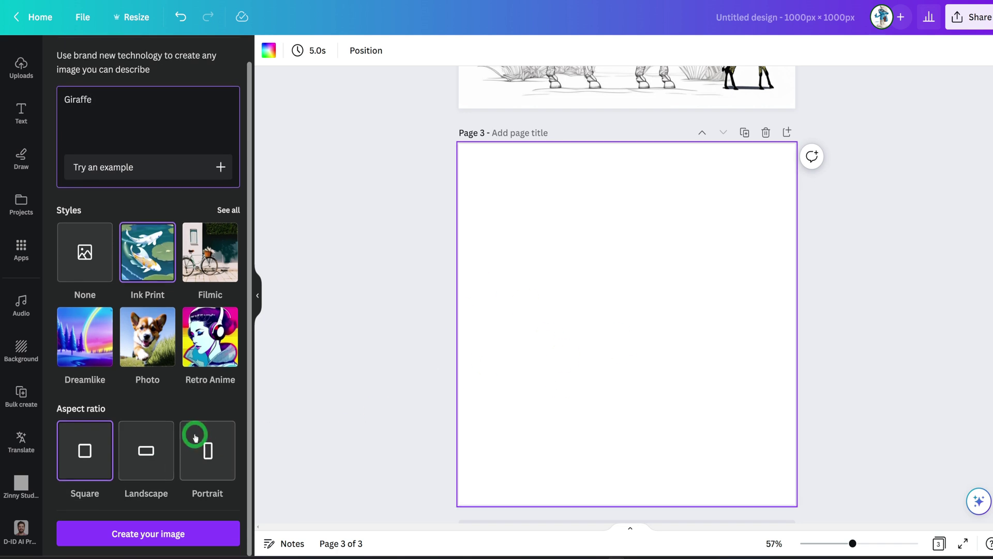
left_click(190, 531)
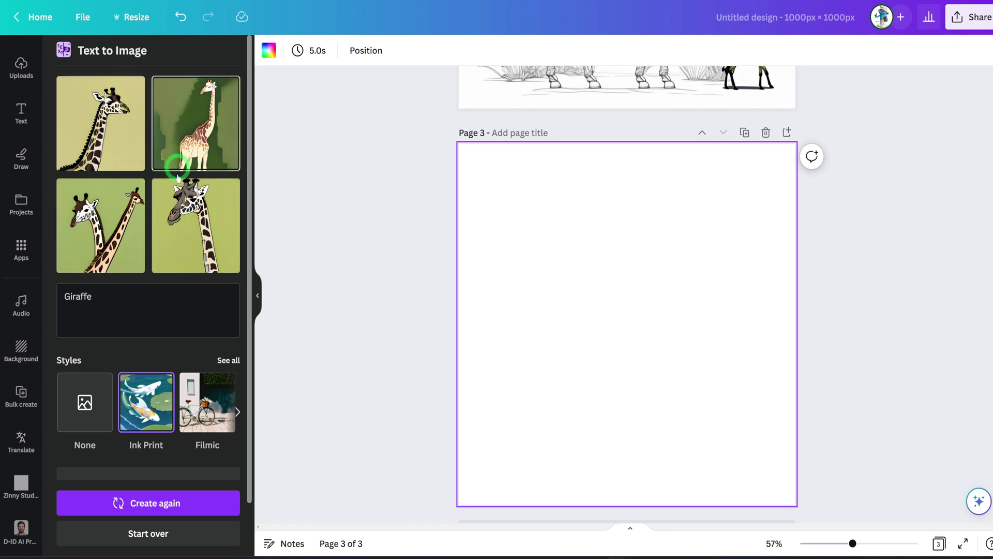
left_click(153, 505)
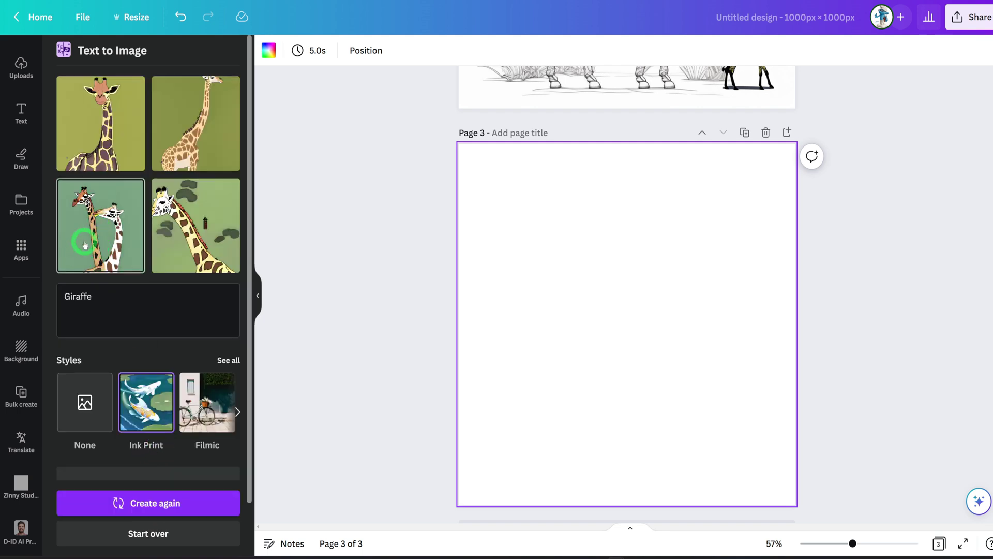
- Place the generated two-giraffe image with the green background on page 3, shift it toward the upper-left corner and enlarge it to fill most of the page
left_click(101, 237)
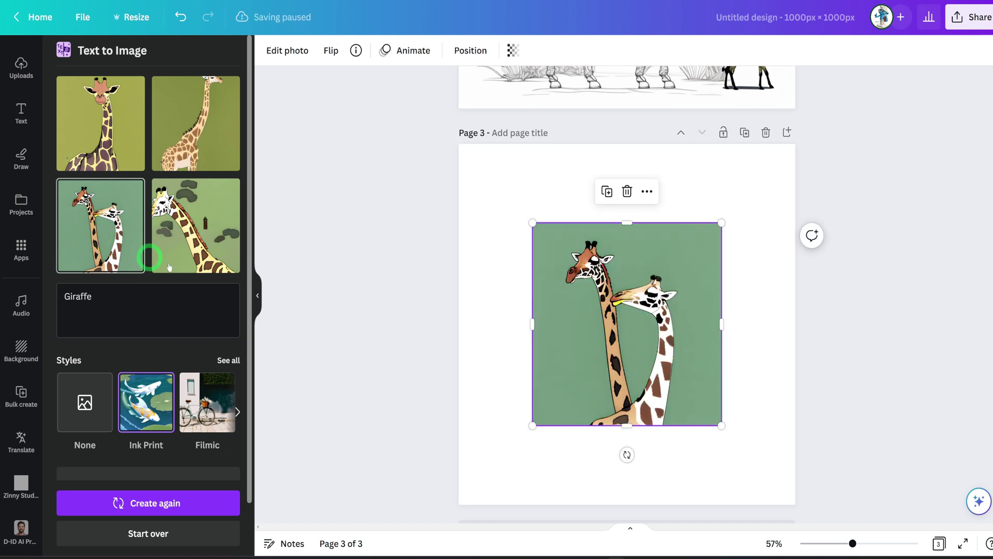
left_click(621, 352)
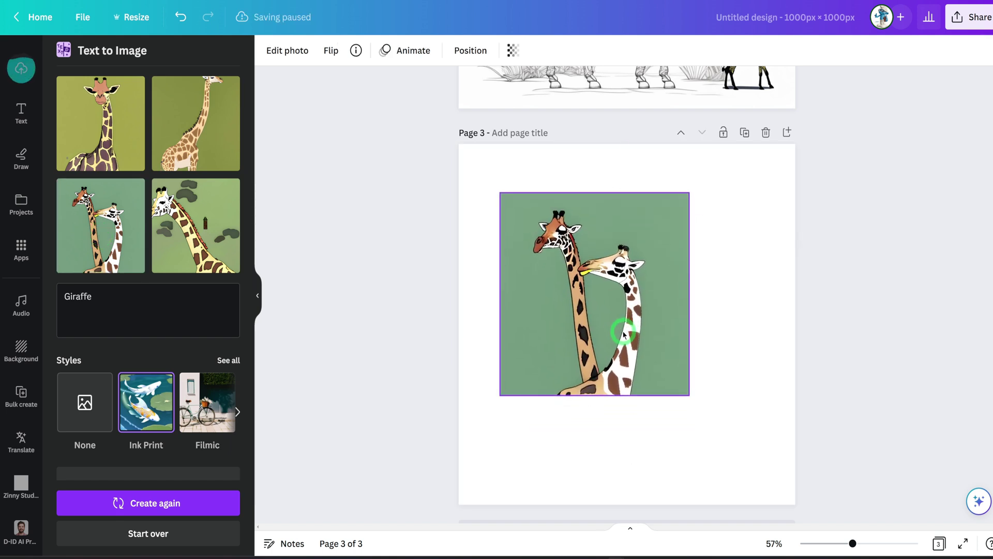
left_click_drag(689, 395, 766, 478)
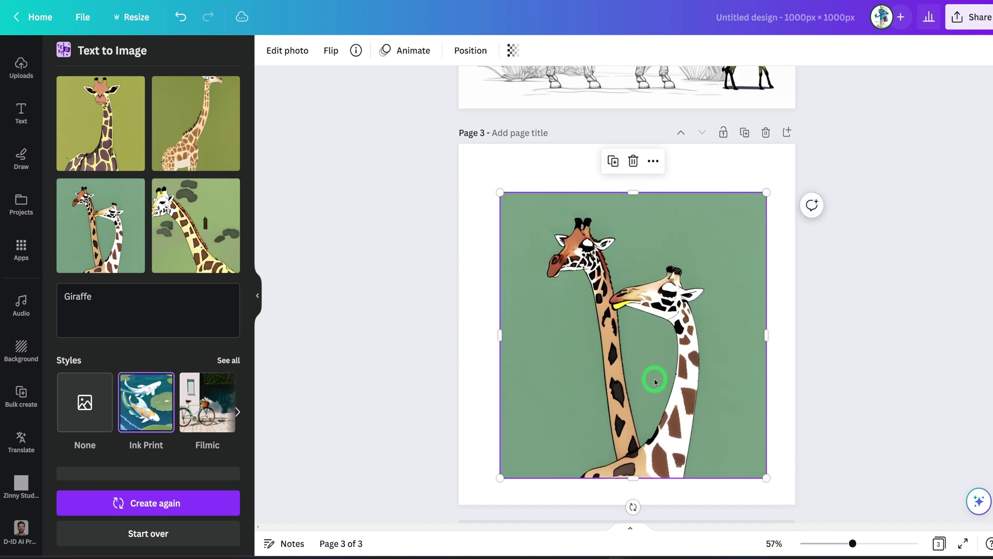